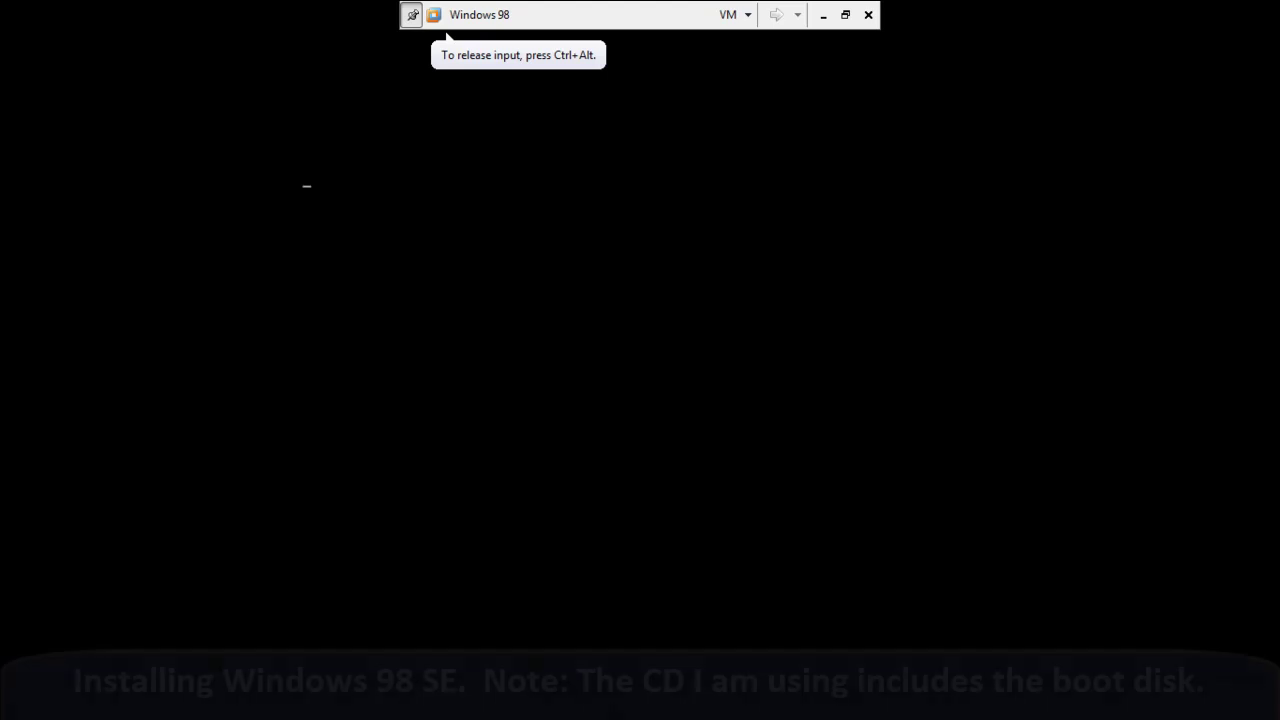
Step: Capture input in the VM and choose 'Start Windows 98 Setup from CD-ROM' at startup
left_click(447, 12)
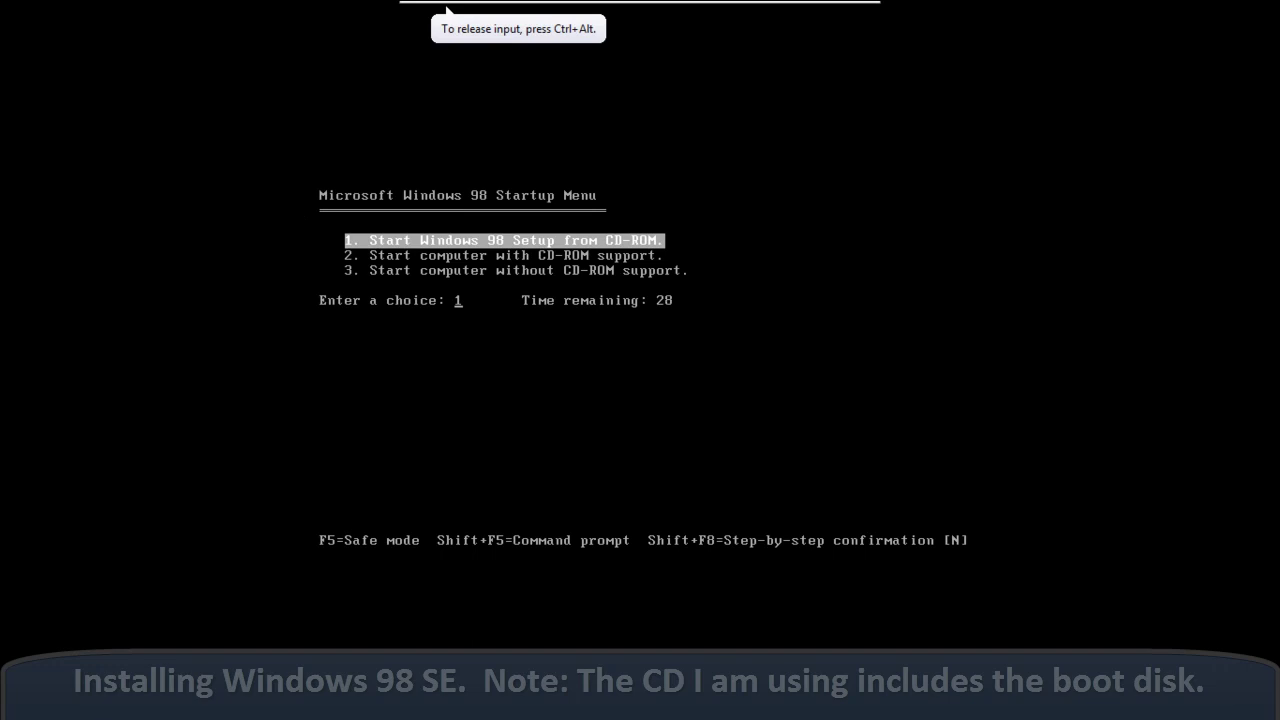
key("Return")
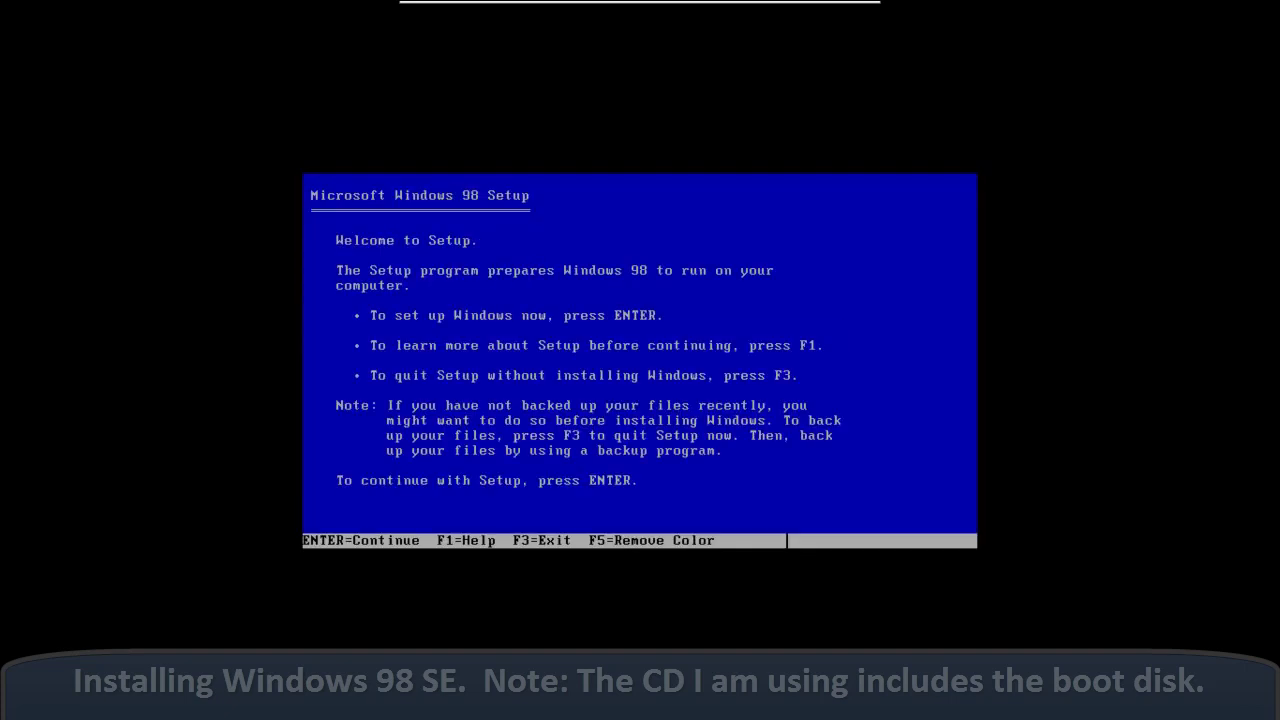
Step: Configure the unallocated disk space with large disk support enabled, letting Setup restart
key("Return")
key("Return")
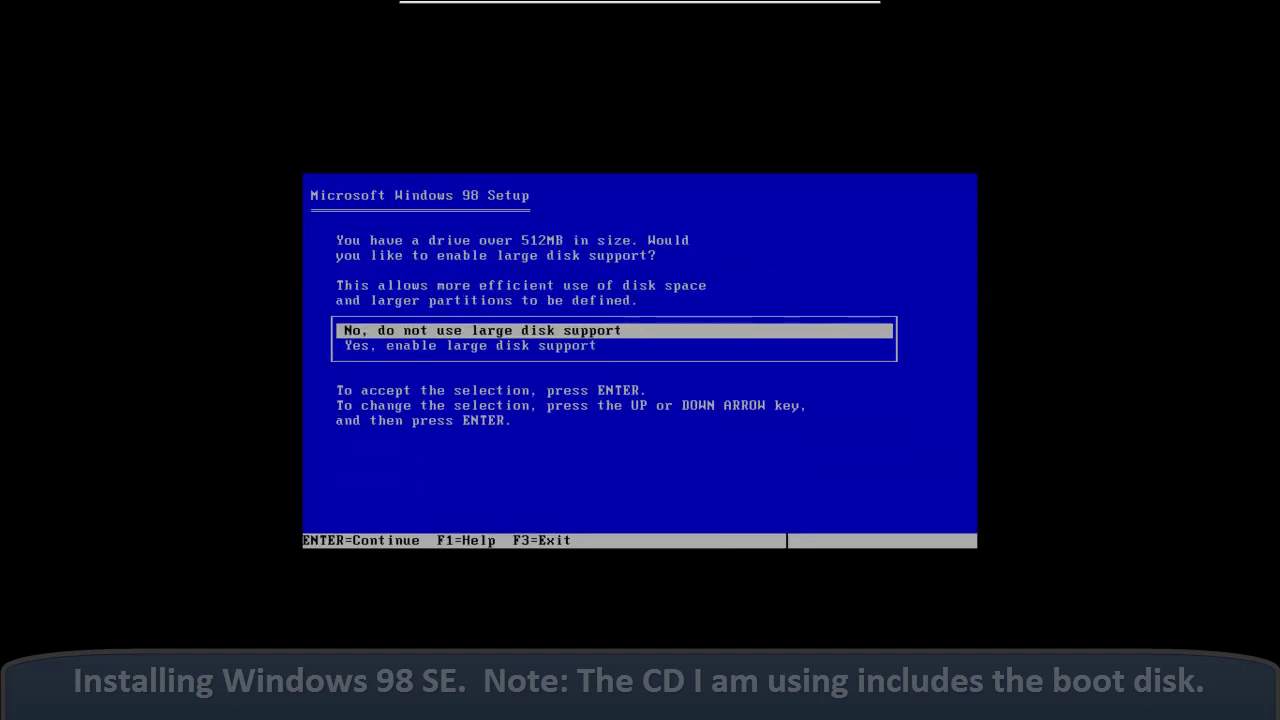
key("Down")
key("Return")
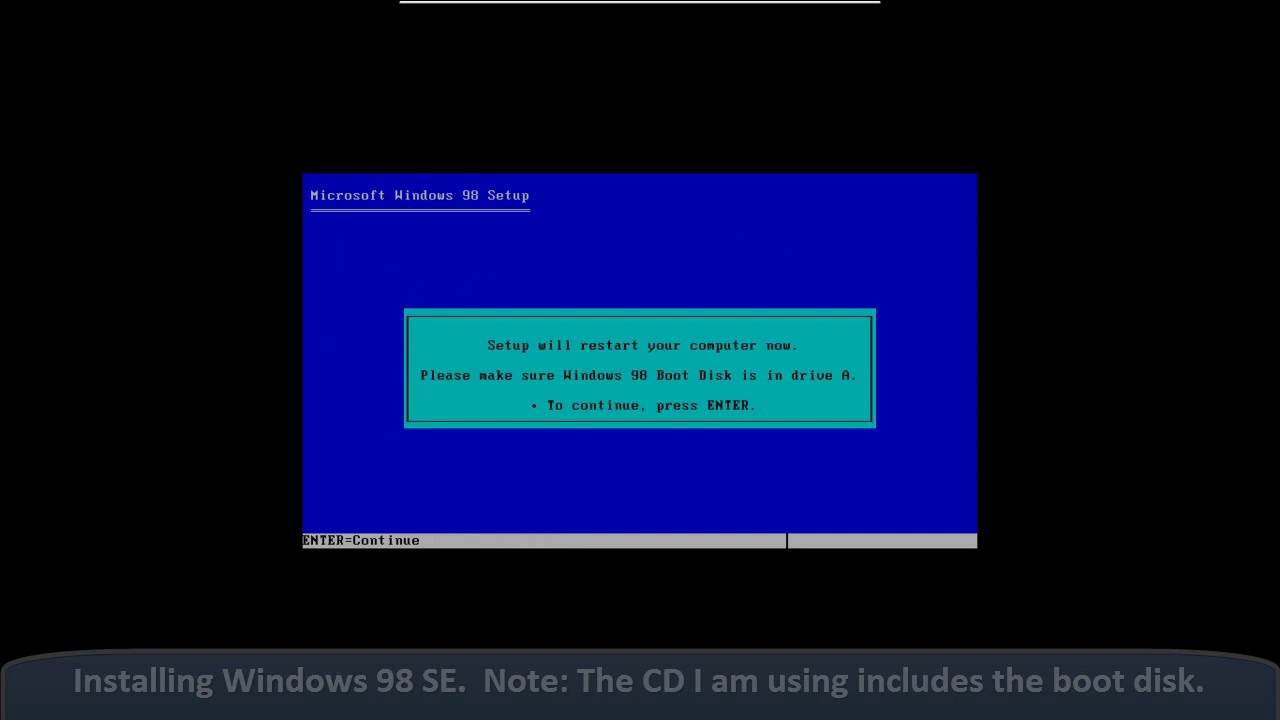
key("Return")
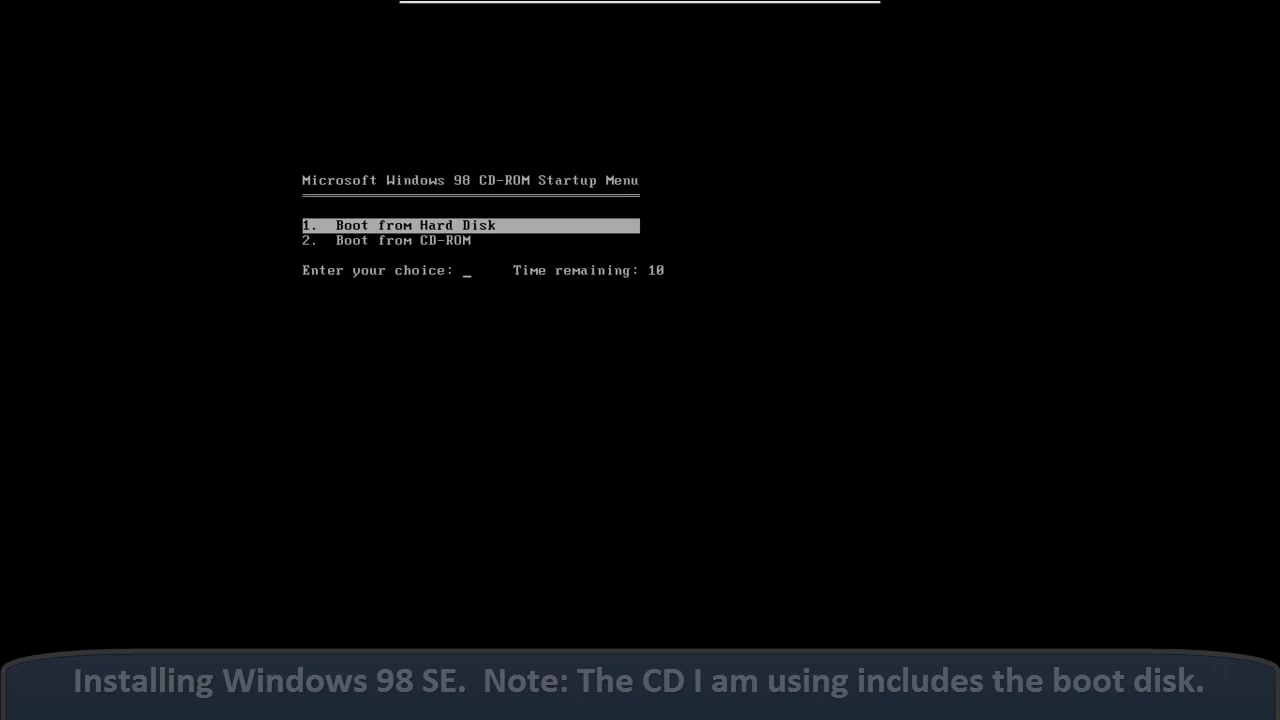
Step: Choose option 2, 'Boot from CD-ROM', at the CD-ROM Startup Menu
key("2")
key("Return")
key("Return")
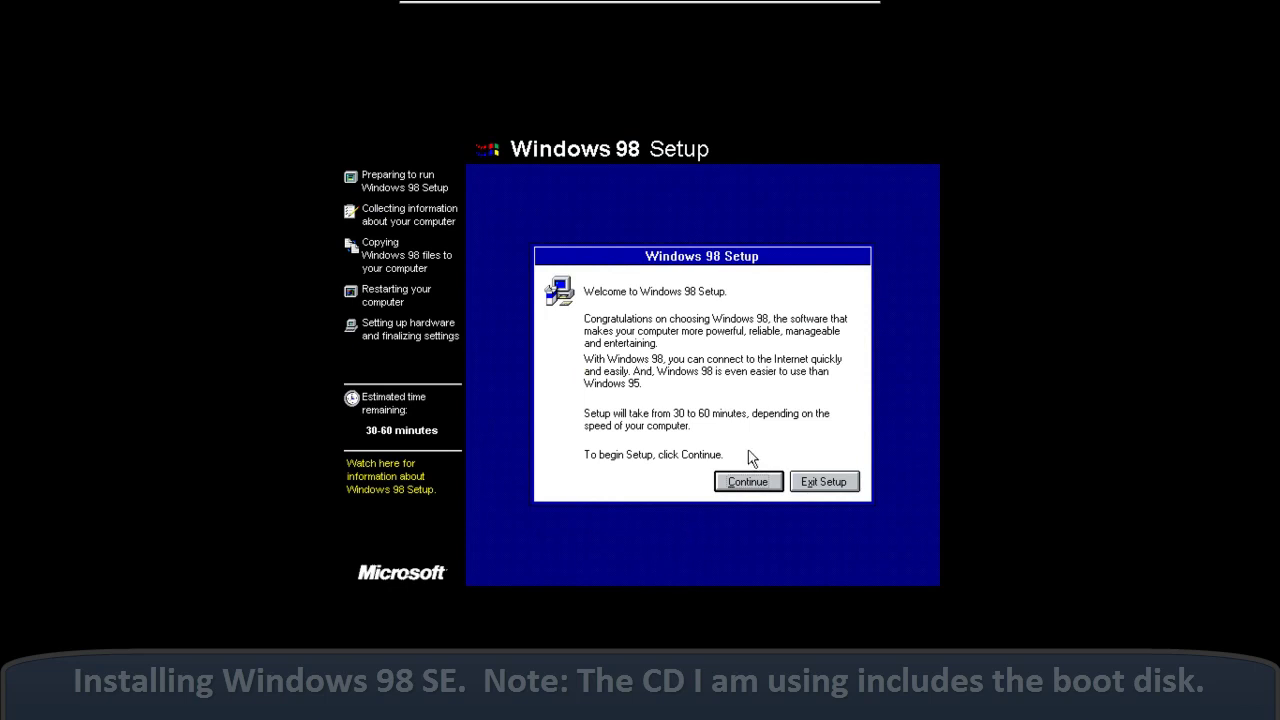
Step: Run the wizard keeping C:\WINDOWS, the identification details and the United States location
left_click(749, 481)
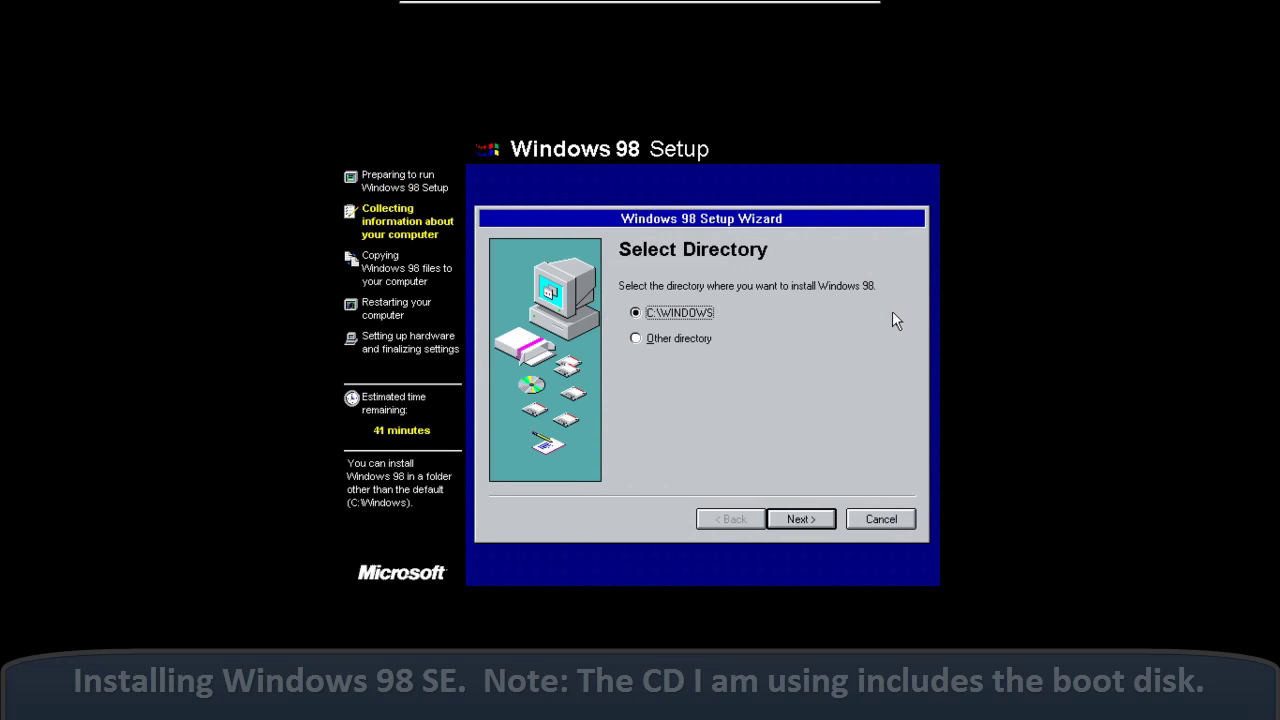
left_click(805, 531)
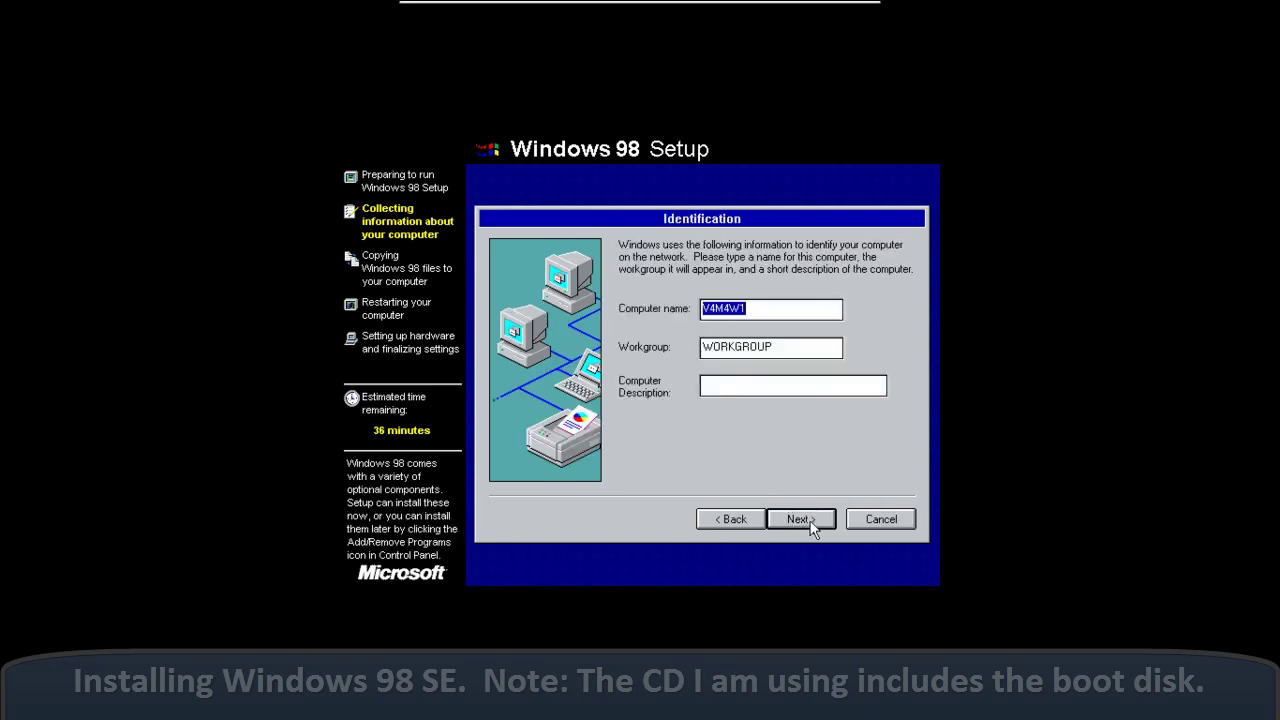
left_click(810, 520)
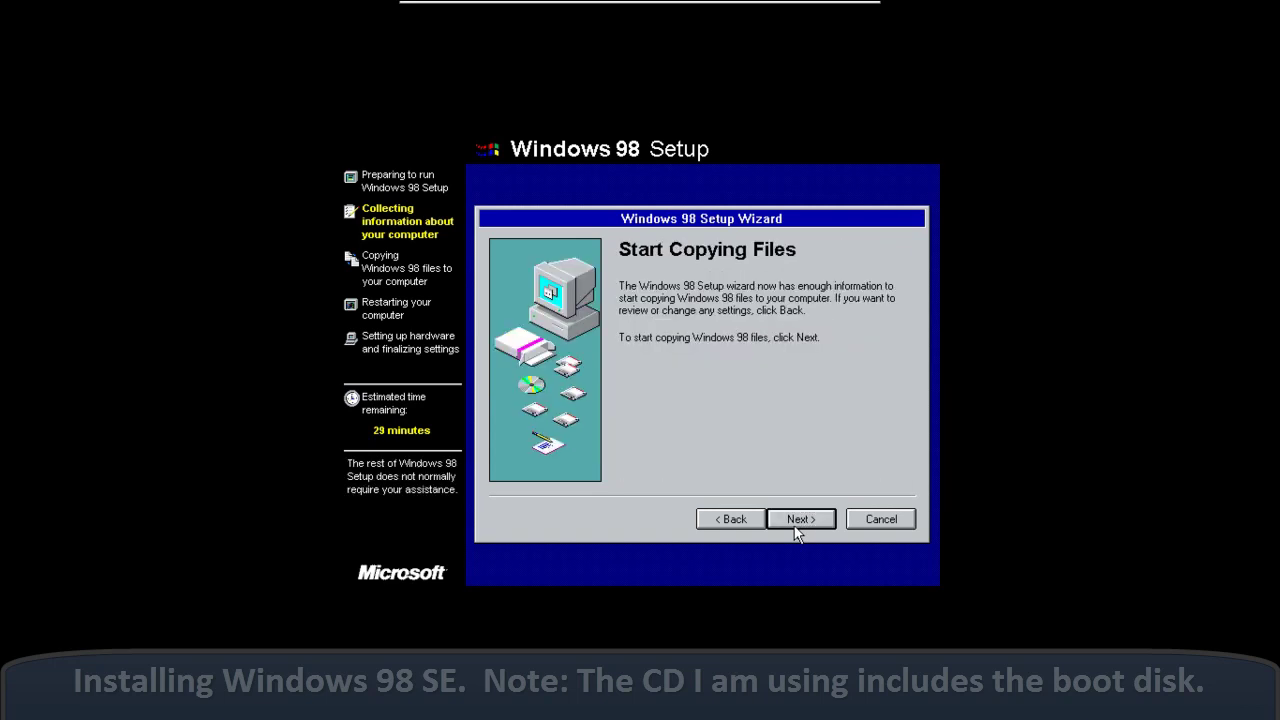
left_click(800, 522)
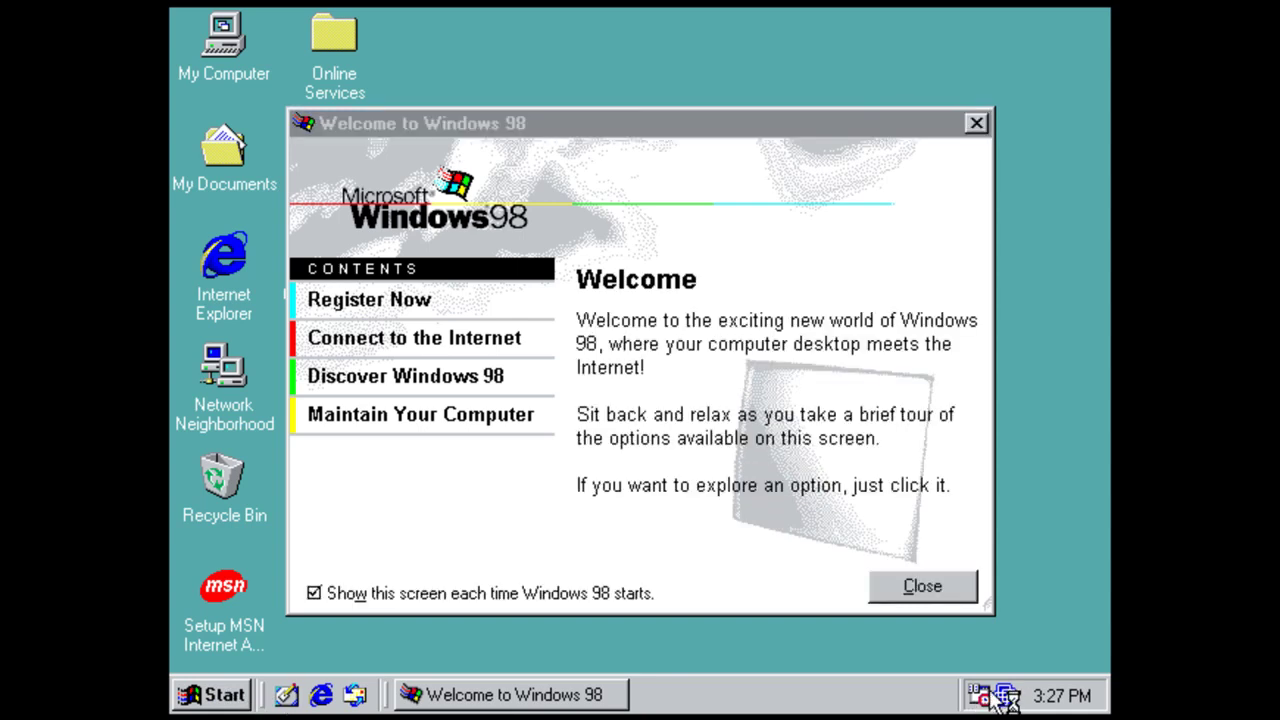
Step: Close the Welcome window and open Display Properties, browsing its Settings and Web tabs
left_click(925, 587)
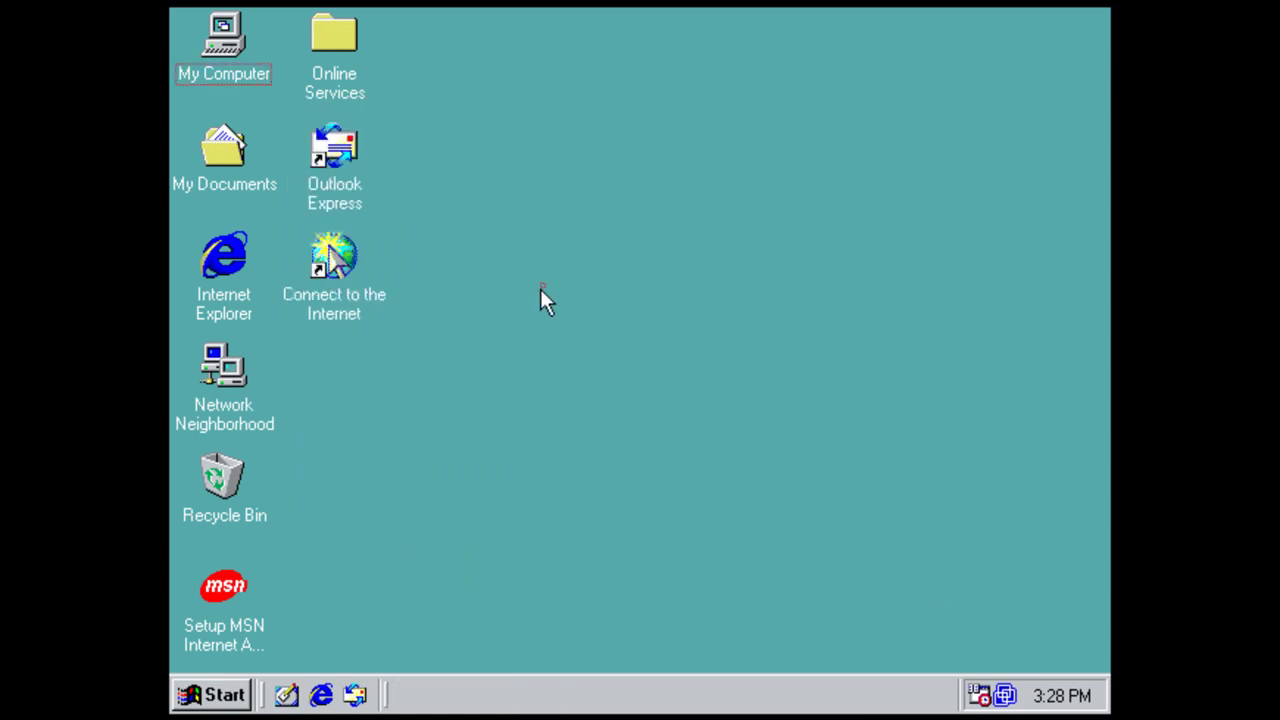
right_click(545, 287)
mouse_move(605, 305)
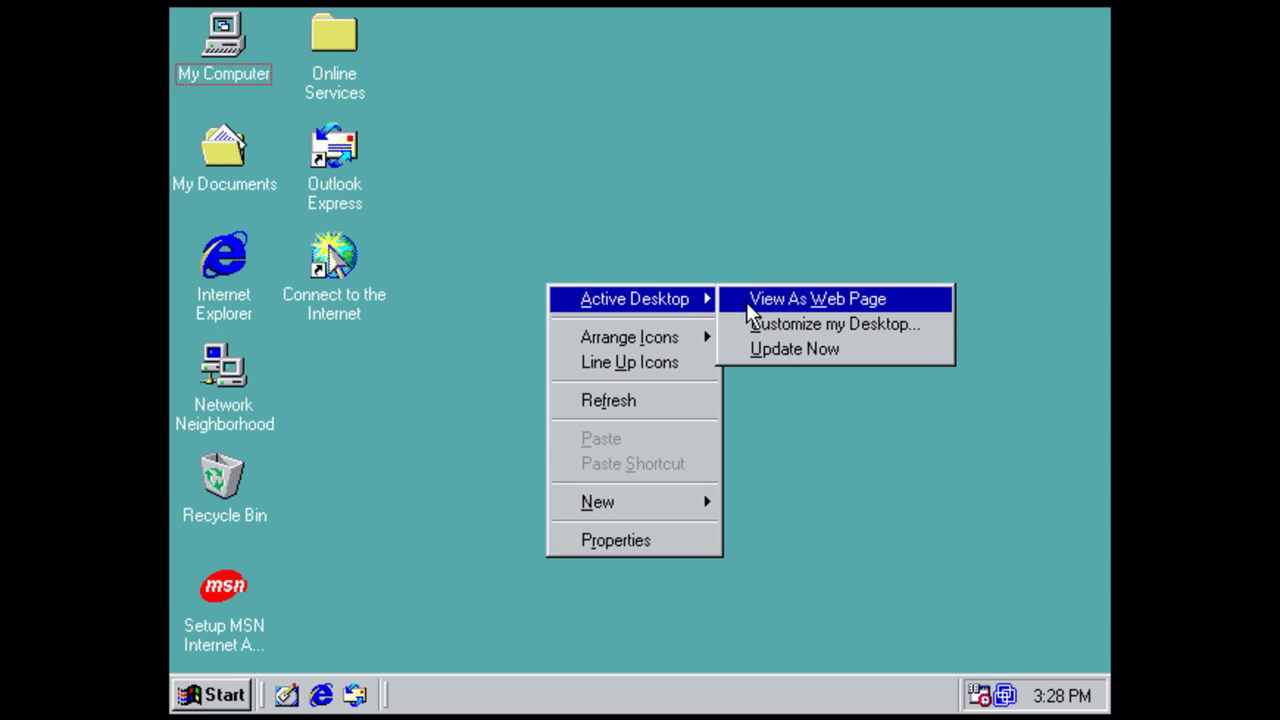
left_click(658, 539)
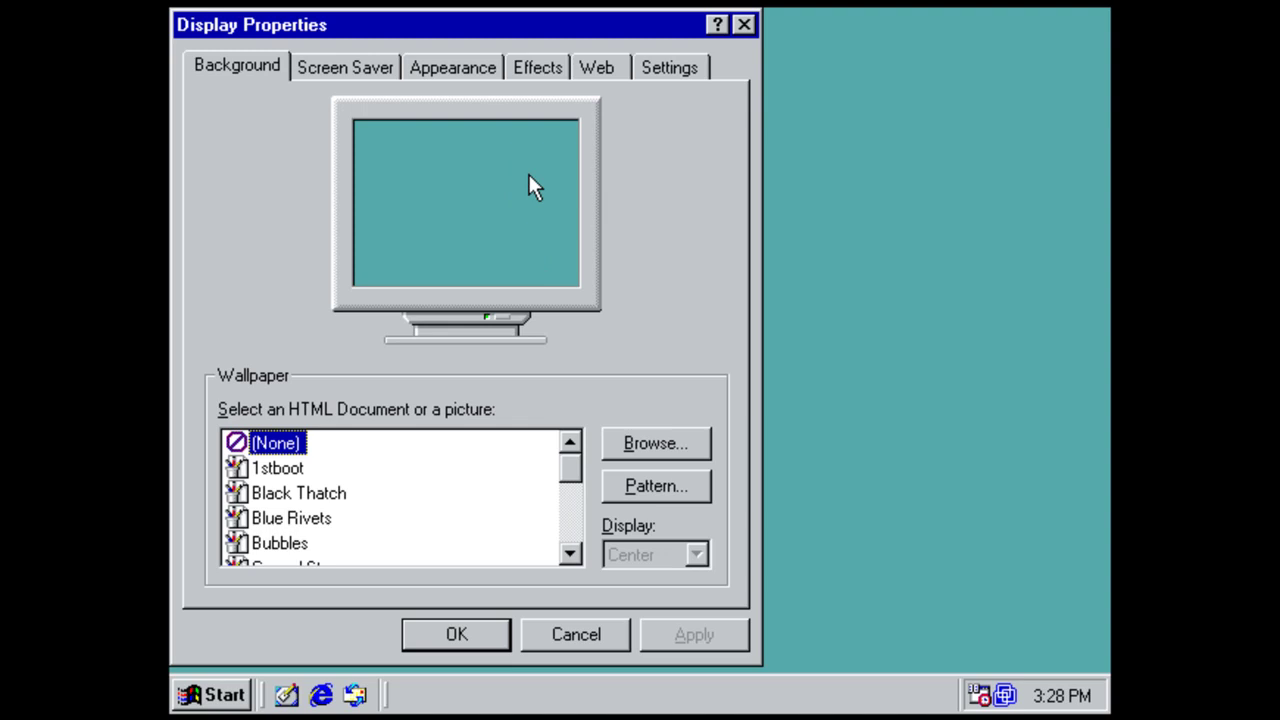
left_click(662, 72)
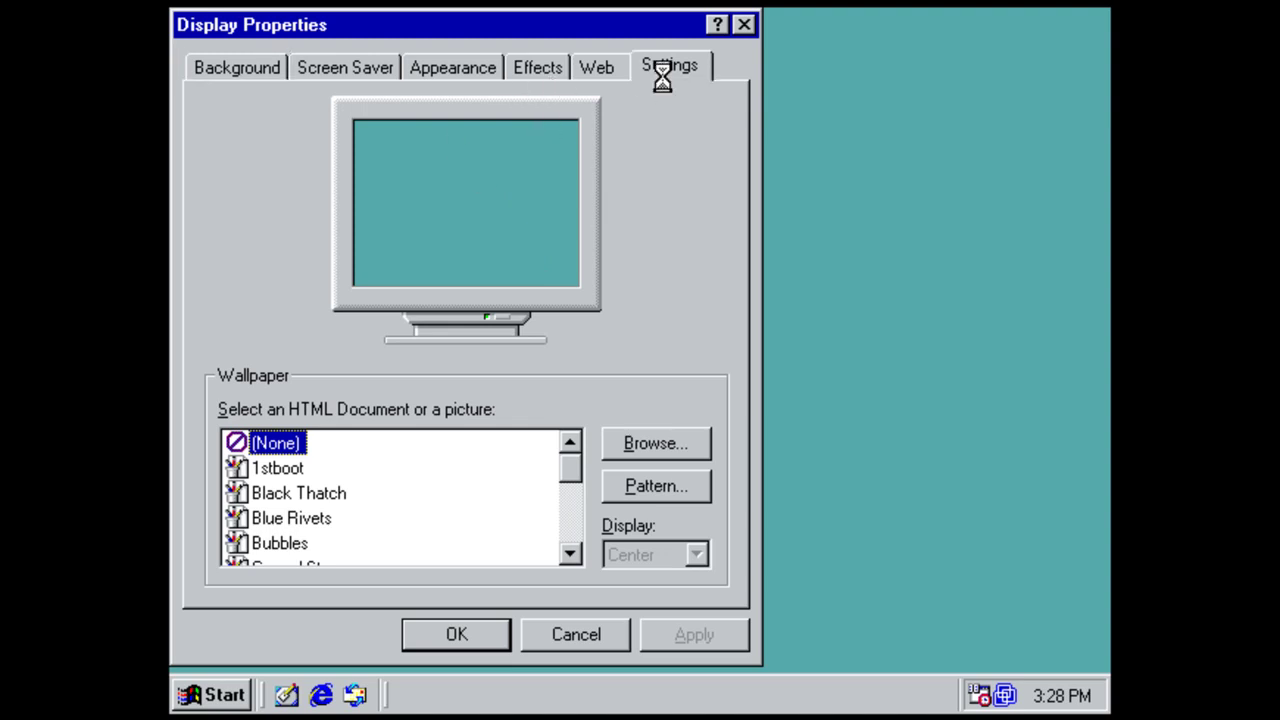
left_click(610, 67)
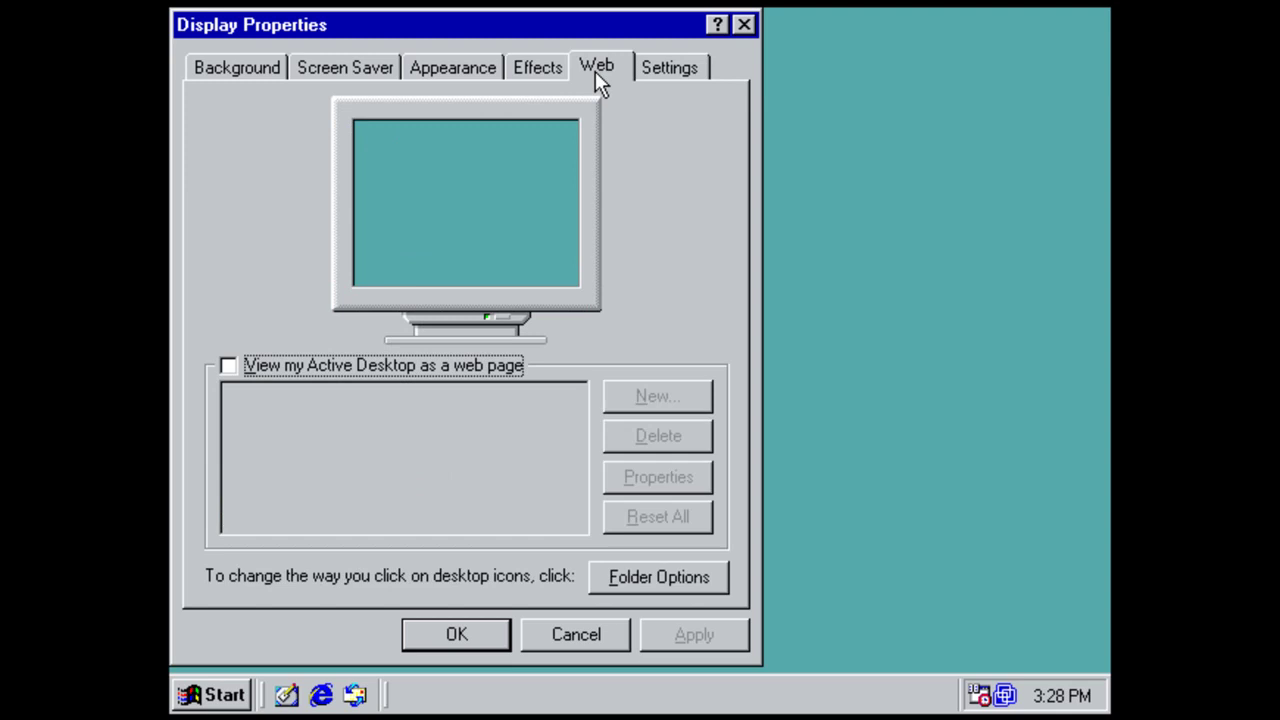
left_click(277, 75)
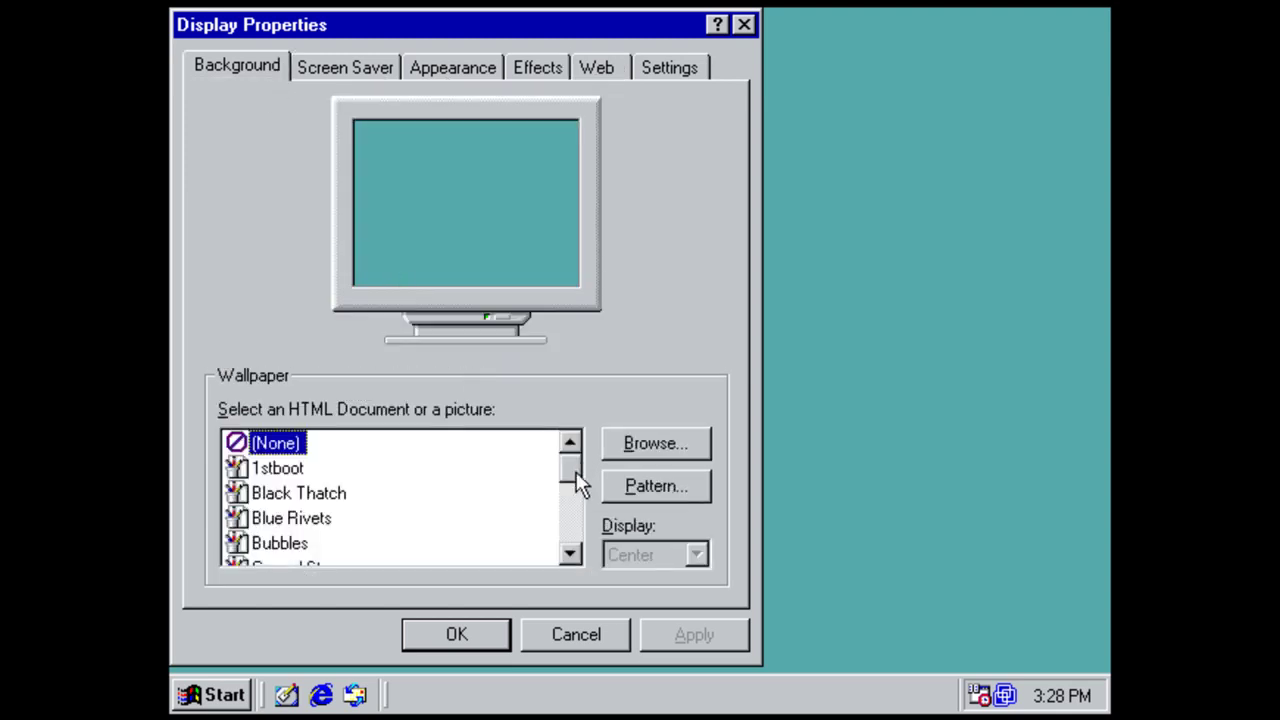
Step: Select the Windows98 wallpaper, enable Active Desktop, and confirm with OK
left_click_drag(576, 474, 573, 552)
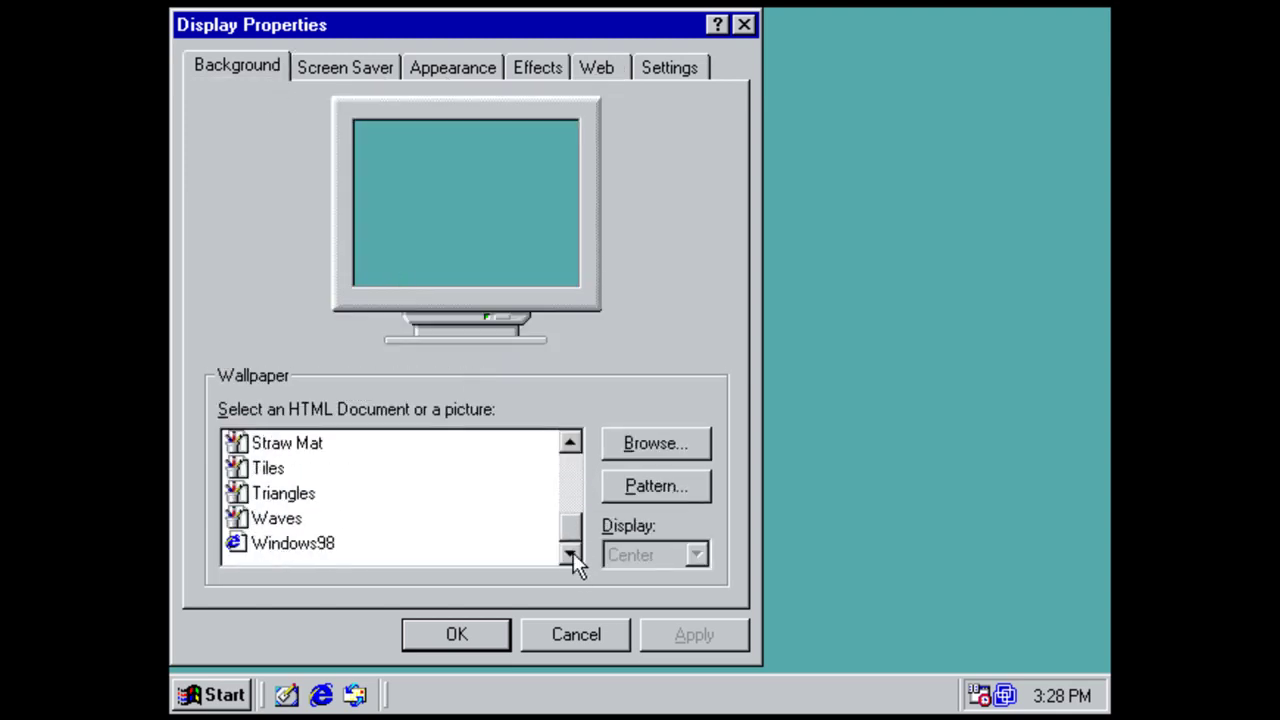
left_click(320, 546)
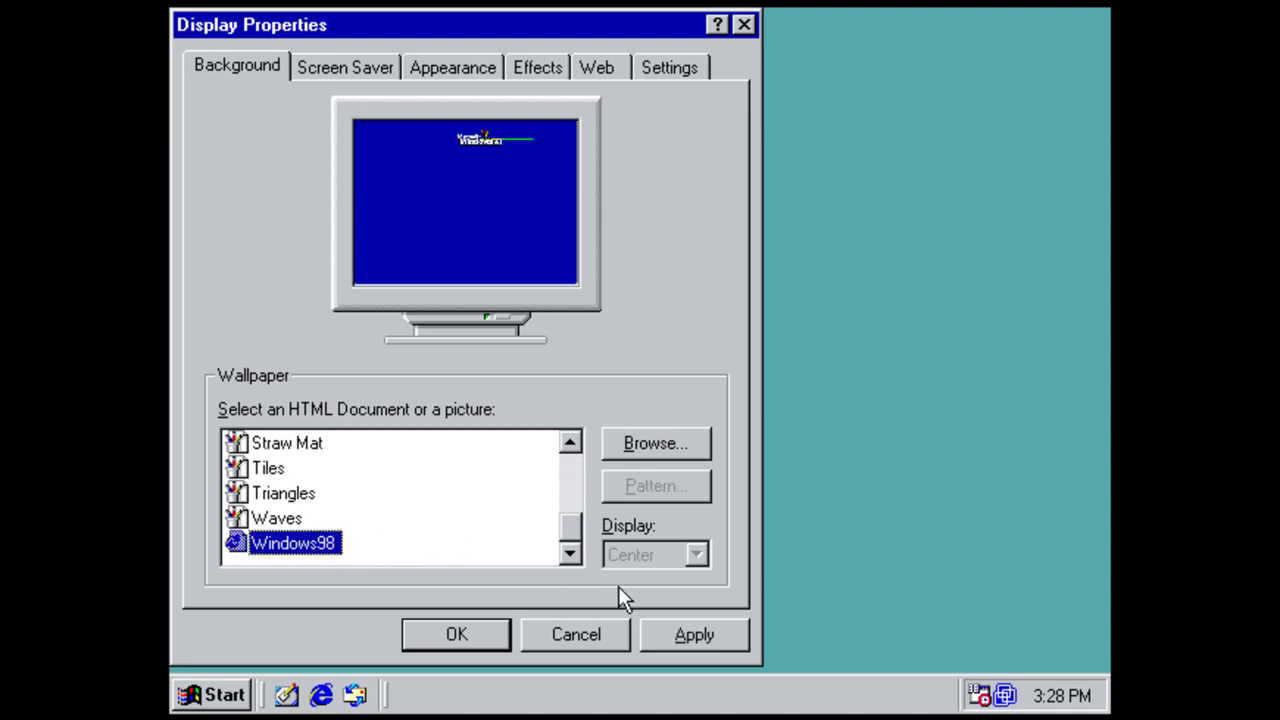
left_click(660, 646)
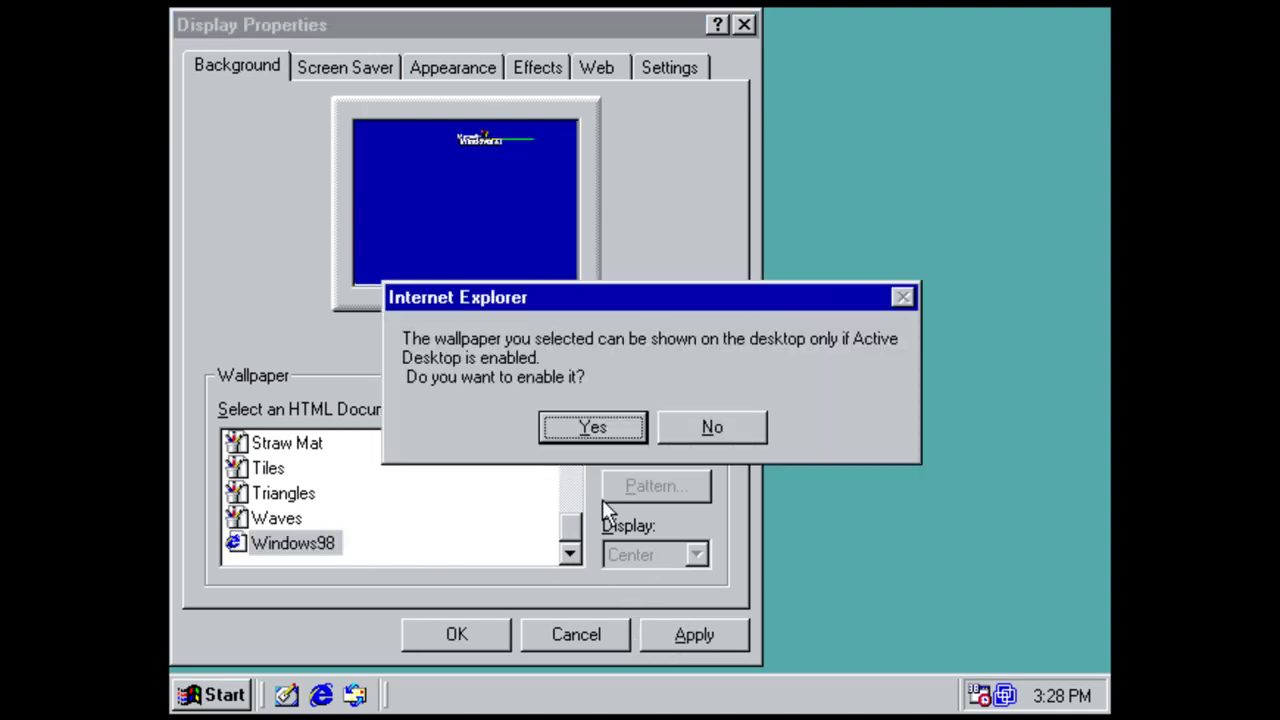
left_click(584, 428)
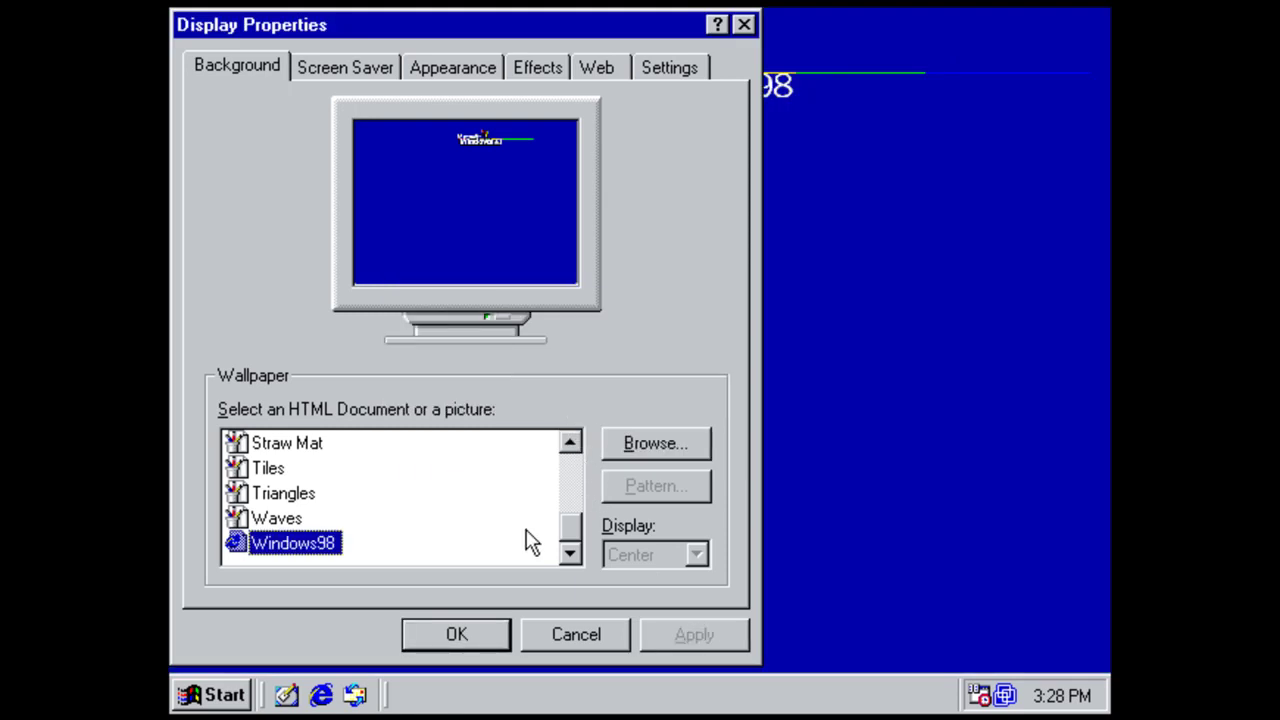
right_click(455, 628)
left_click(443, 631)
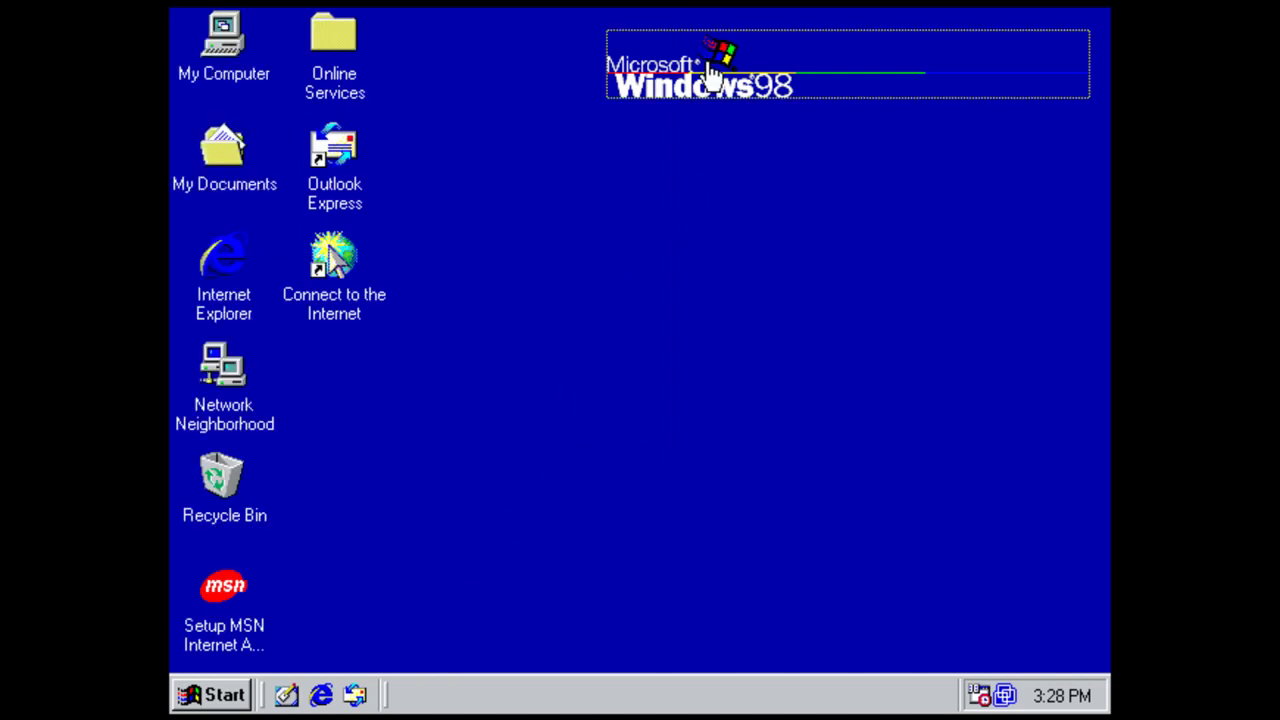
Step: Open the Windows 98 logo link, accept the Windows Update component, and expand the crash details
left_click(700, 82)
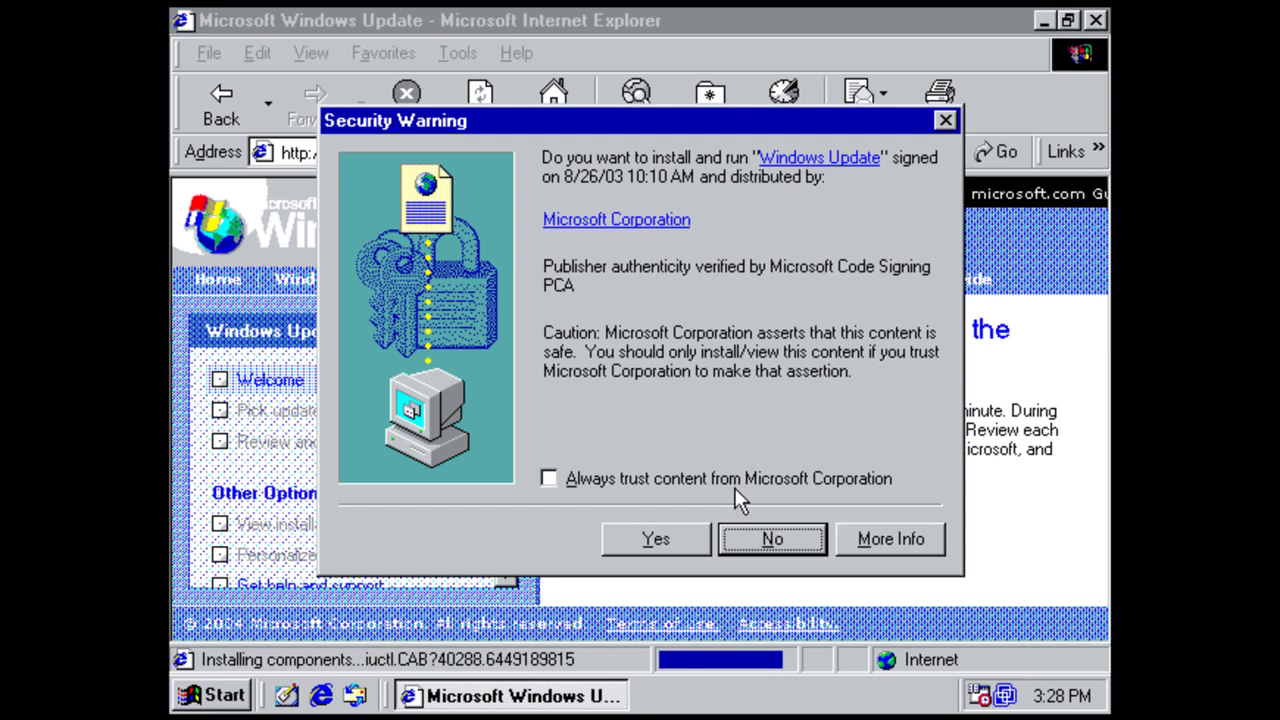
left_click(648, 550)
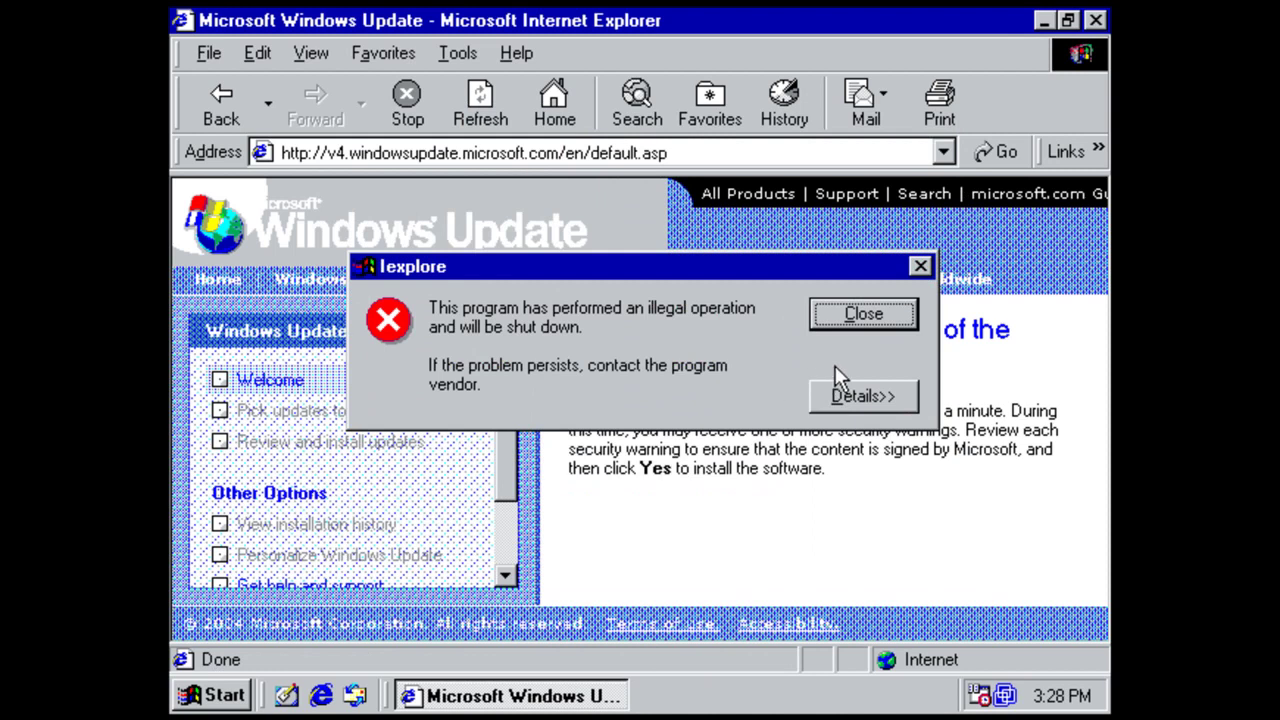
left_click(845, 395)
Step: Read the KERNEL32.DLL page fault text and close the crashed Internet Explorer
left_click(827, 511)
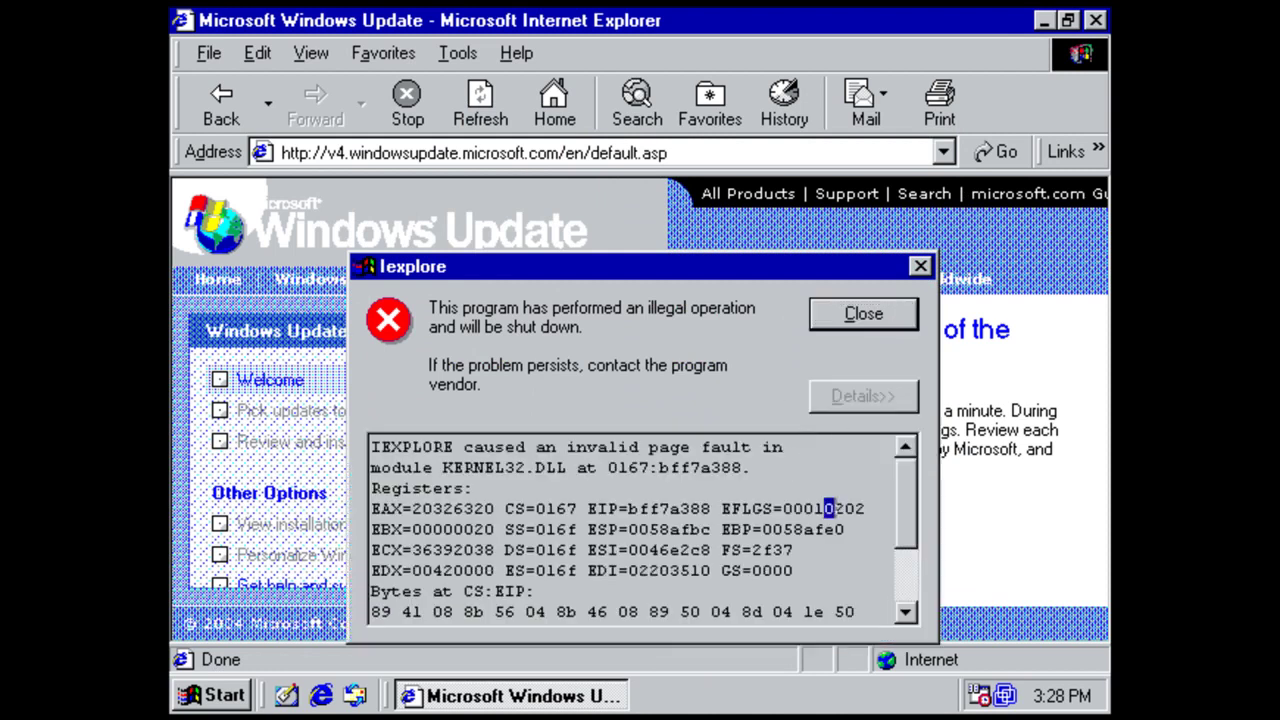
scroll(827, 511, "down", 2)
scroll(866, 545, "up", 3)
left_click(851, 310)
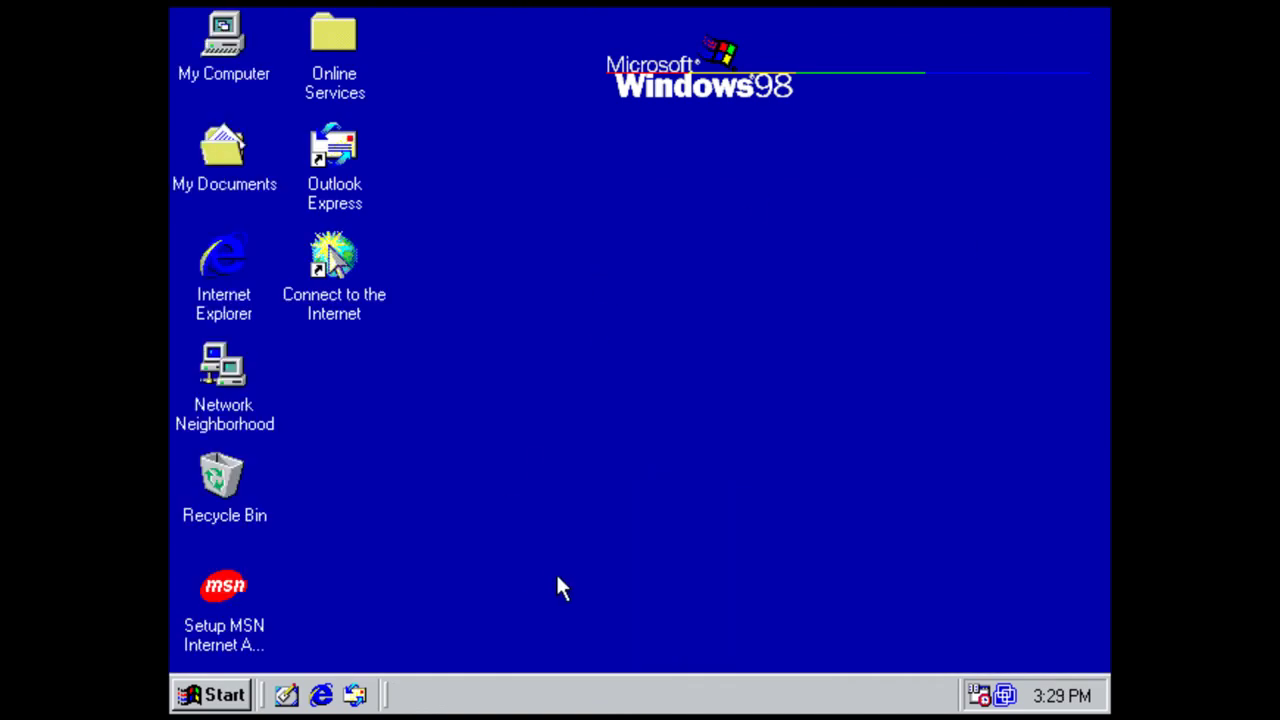
Step: Open My Computer from the desktop and drag its window to the top of the screen
double_click(224, 62)
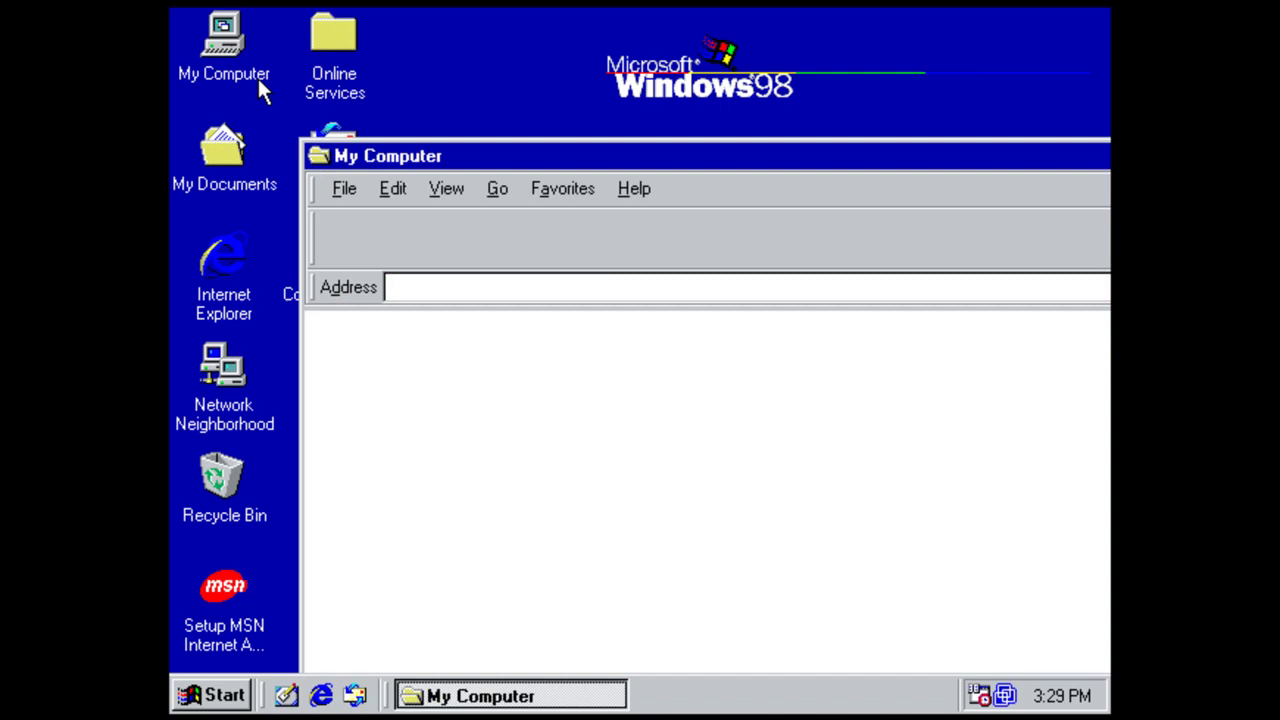
left_click_drag(509, 154, 509, 19)
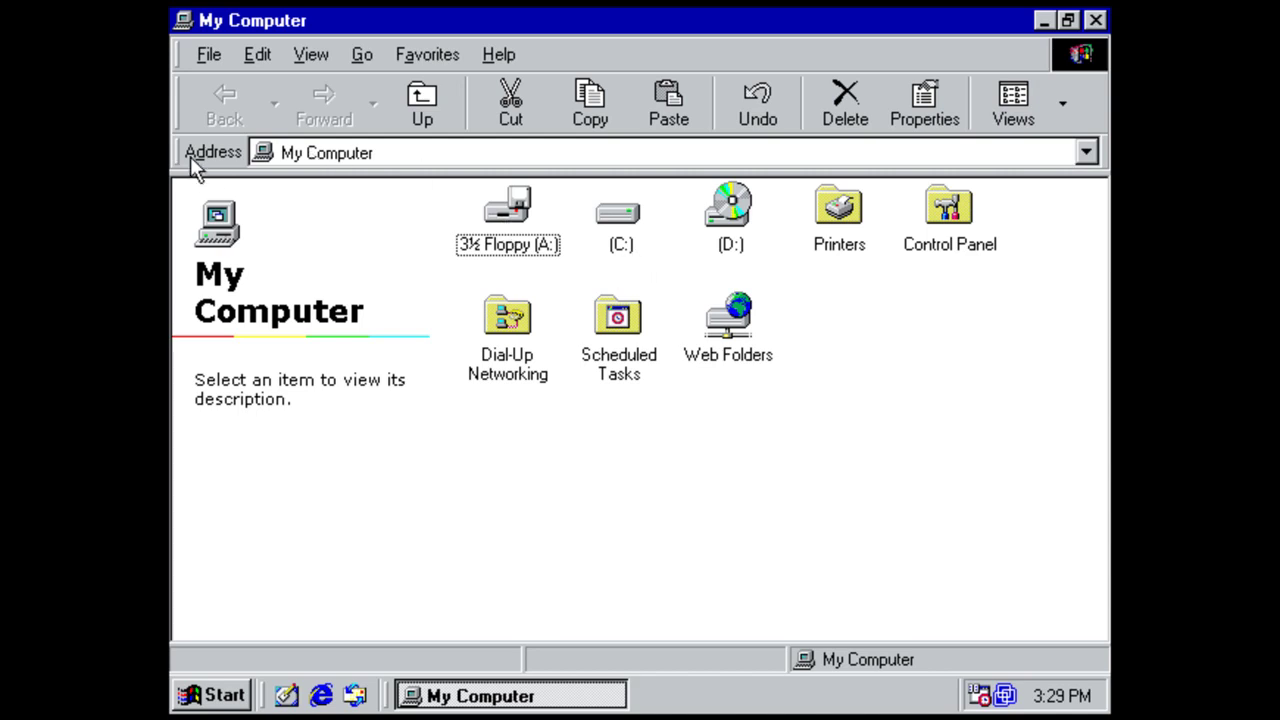
Step: Go to C:\Windows via the Address bar and show its files, such as Arp and Calc
left_click(299, 156)
type("C:")
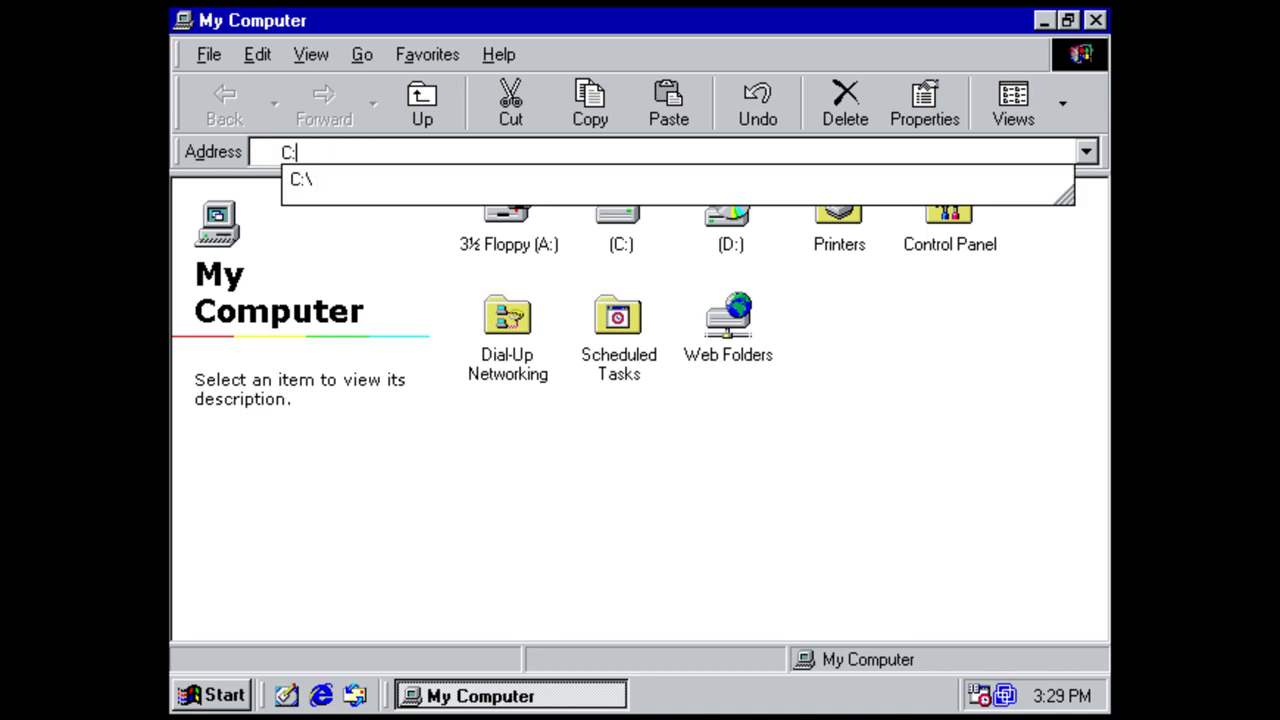
type("\\wi")
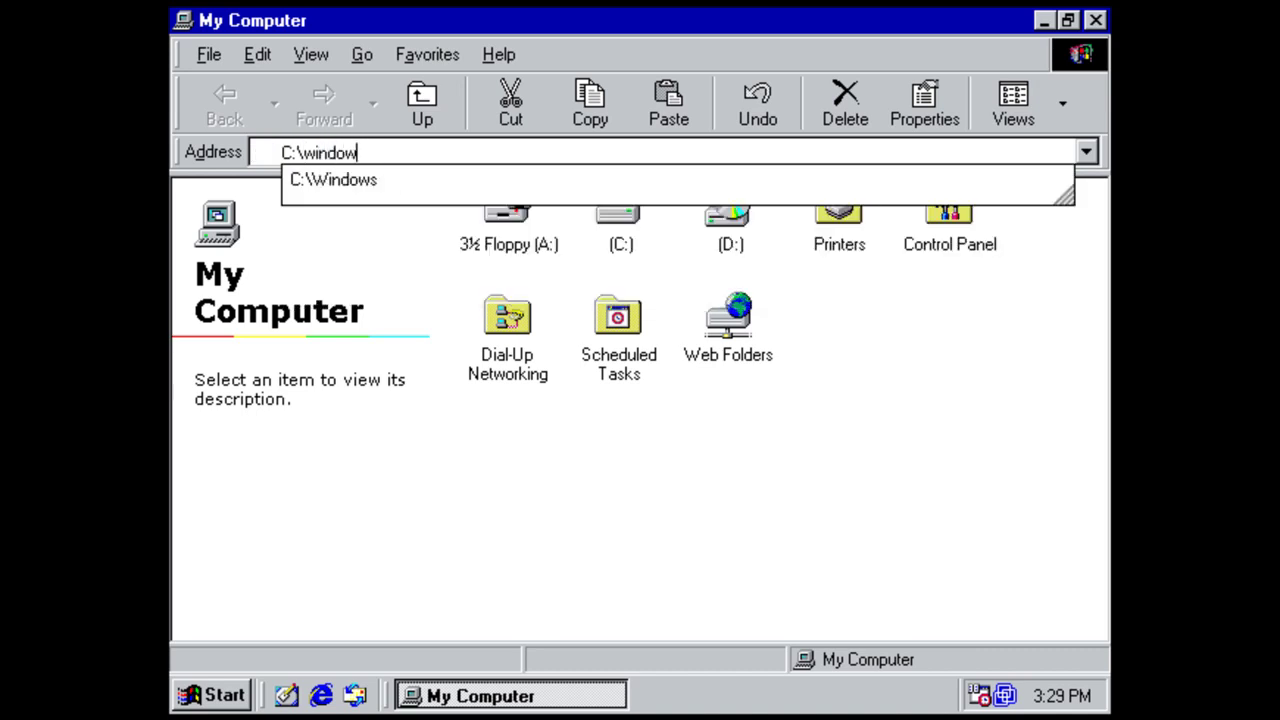
type("ndow")
key("Return")
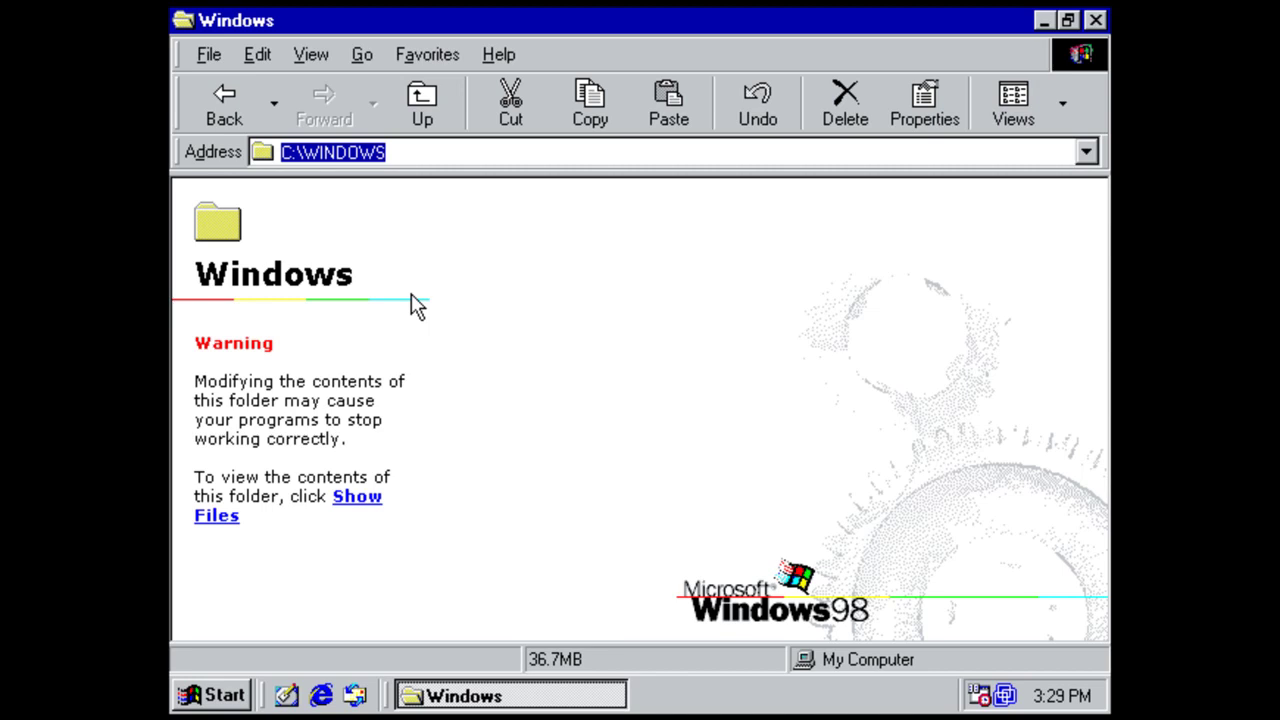
left_click(347, 499)
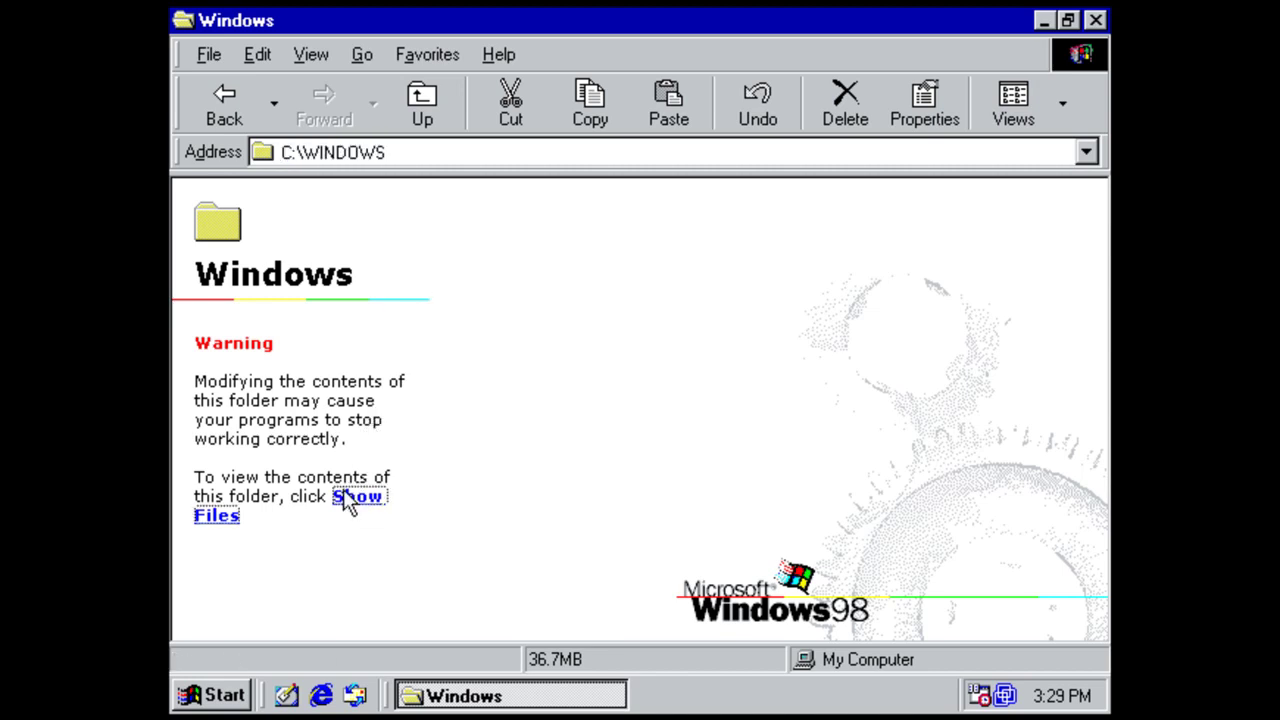
scroll(680, 423, "down", 4)
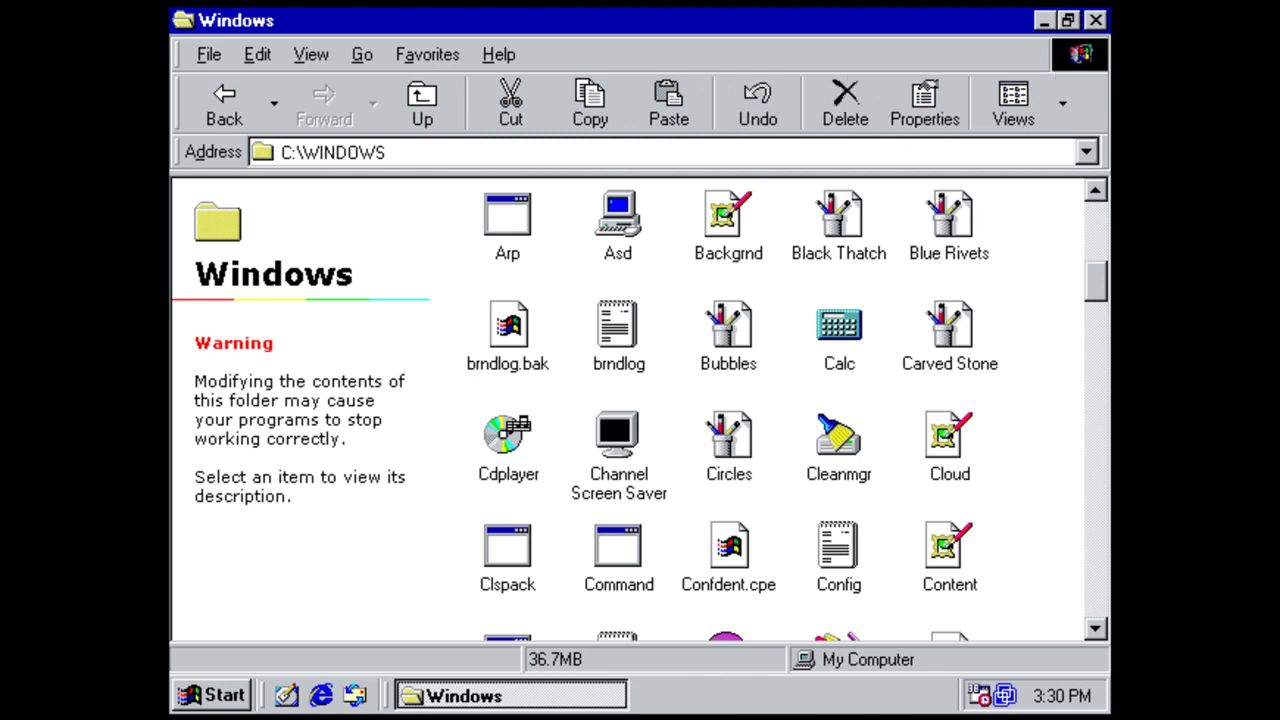
Step: Switch the WINDOWS folder to Small Icons, then Details view, and scroll through the list
left_click(1064, 104)
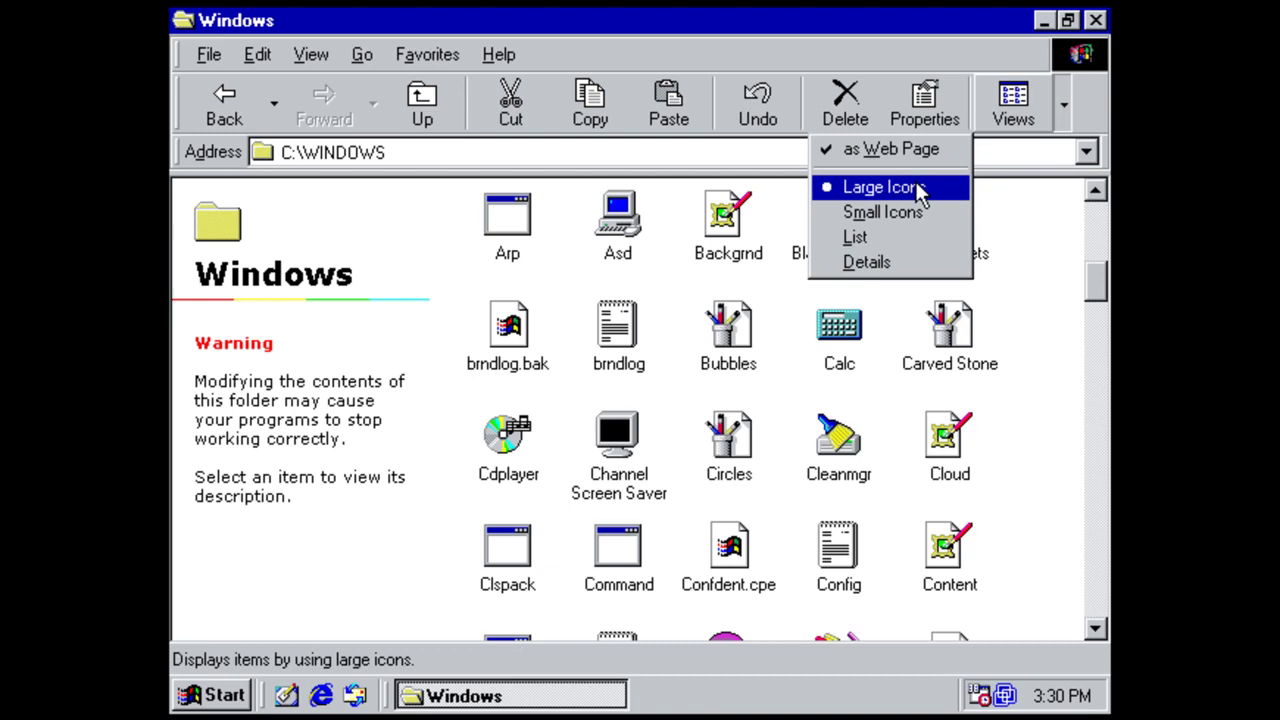
left_click(883, 212)
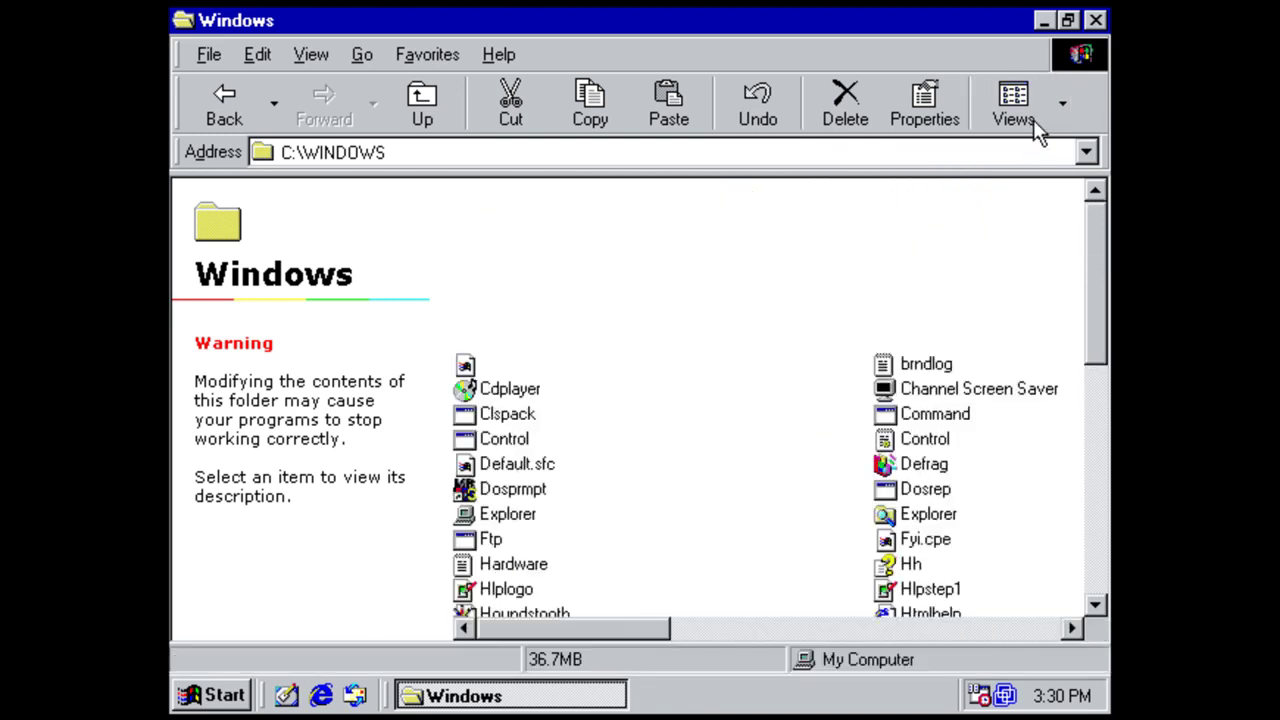
left_click(1062, 104)
left_click(940, 260)
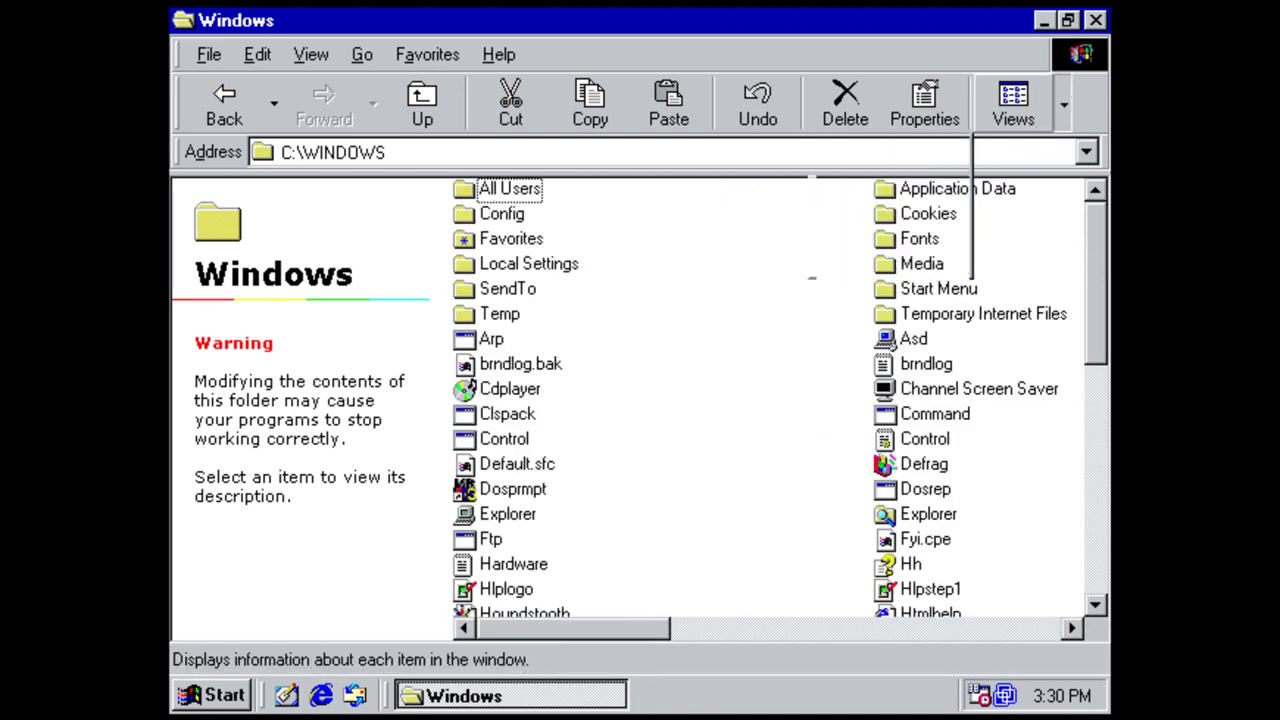
scroll(944, 320, "down", 5)
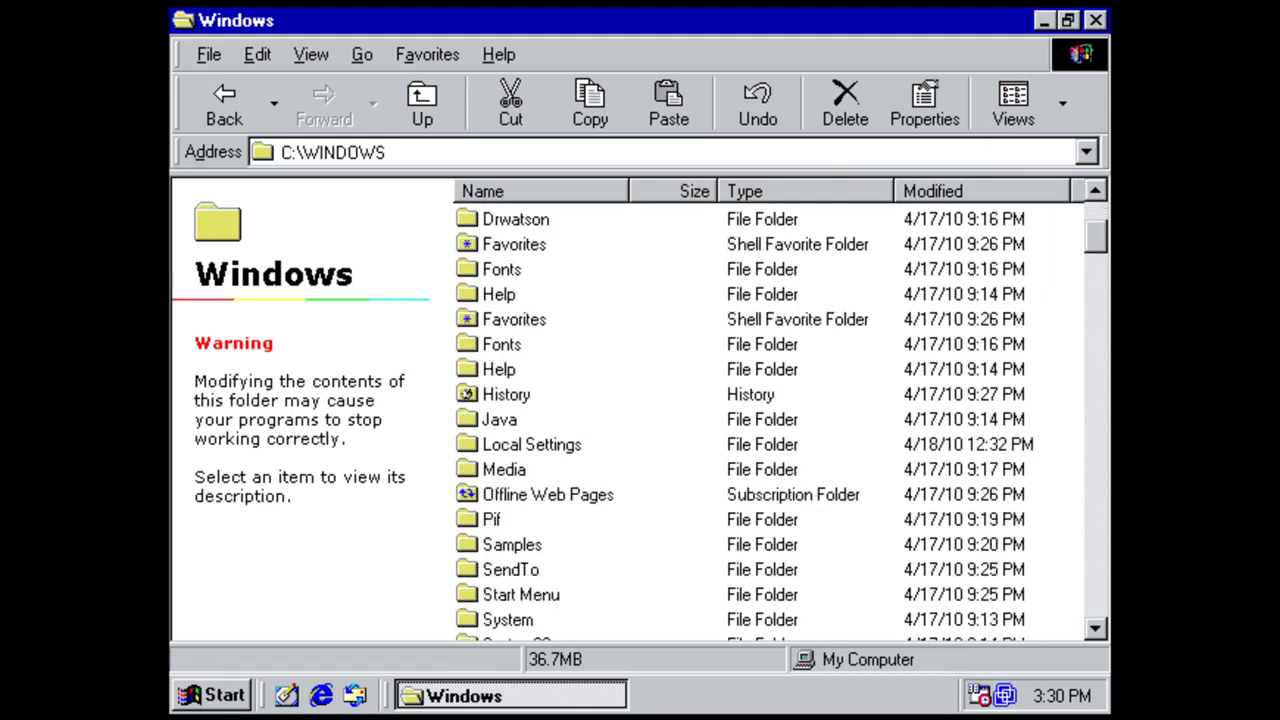
scroll(608, 343, "down", 4)
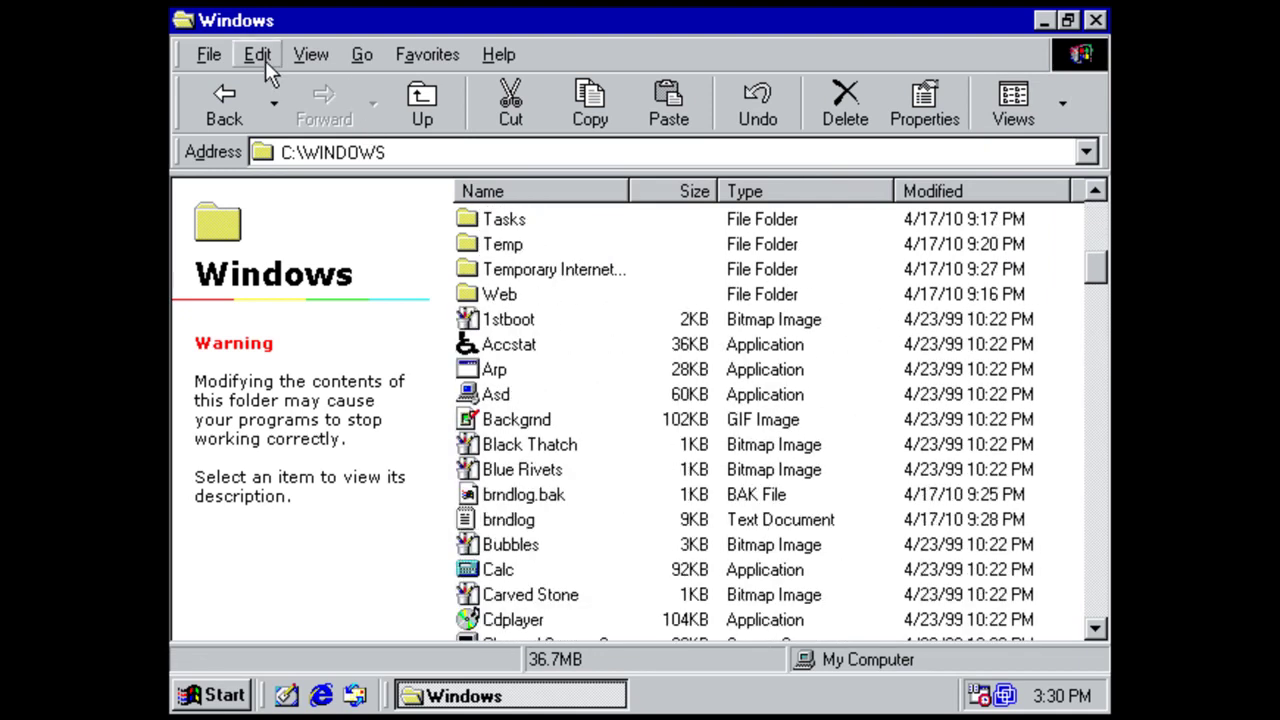
Step: Close the WINDOWS folder, launch Windows Media Player from Start, then move and close it
left_click(1096, 20)
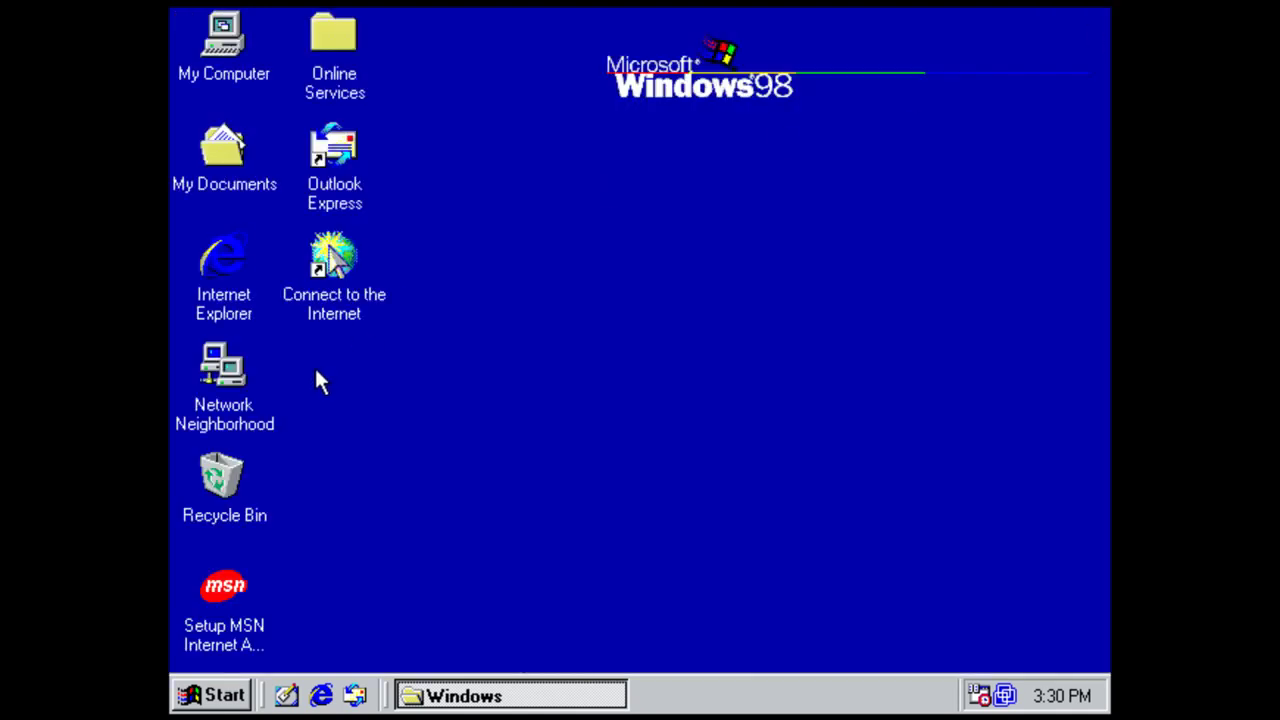
left_click(220, 703)
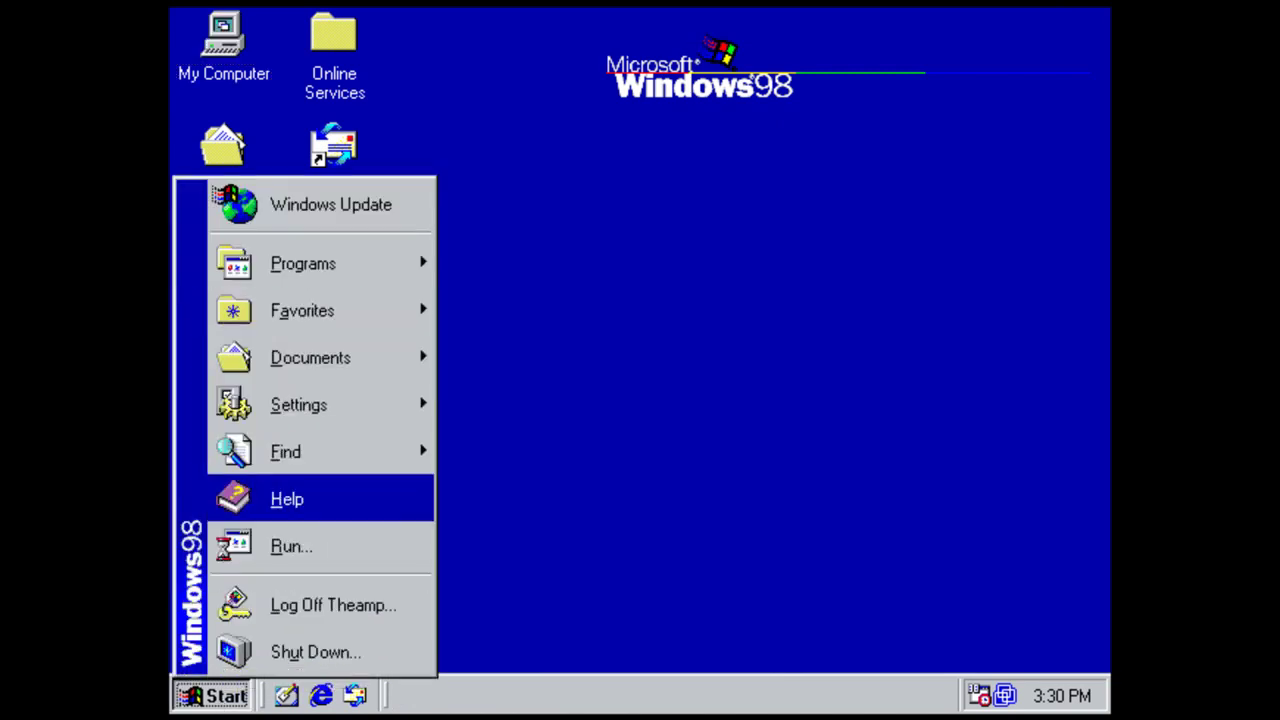
mouse_move(403, 270)
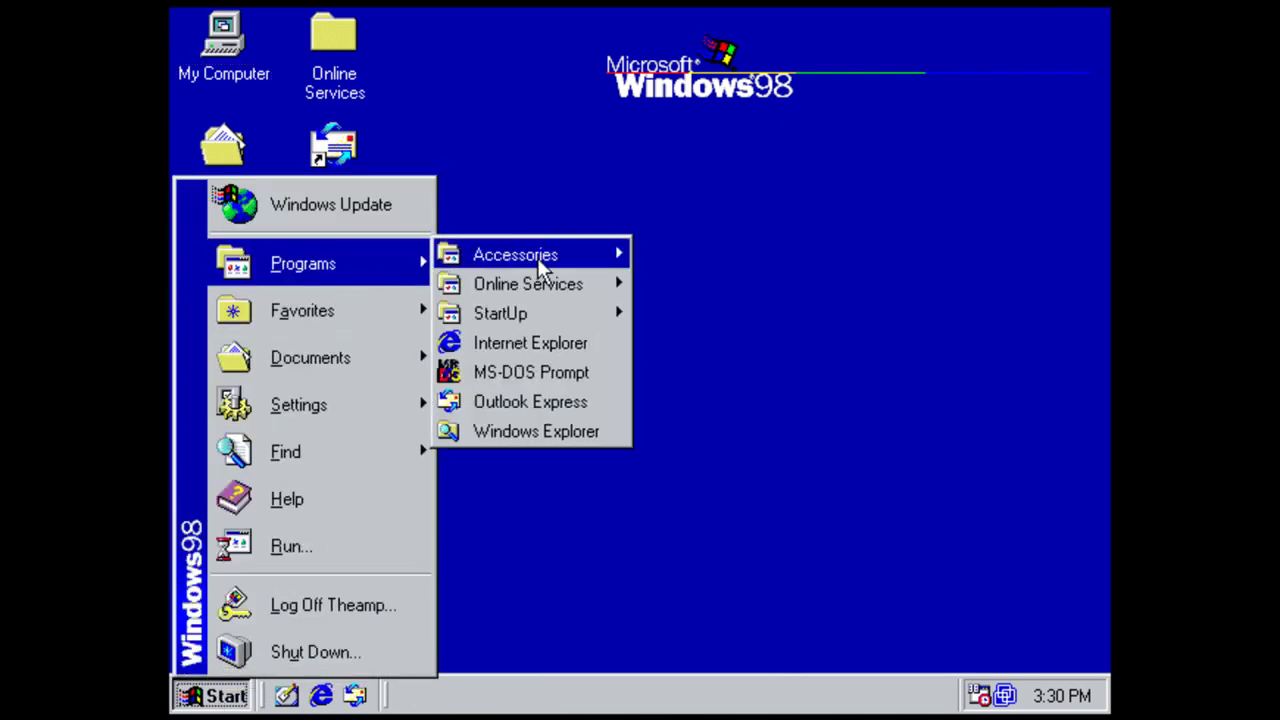
mouse_move(551, 262)
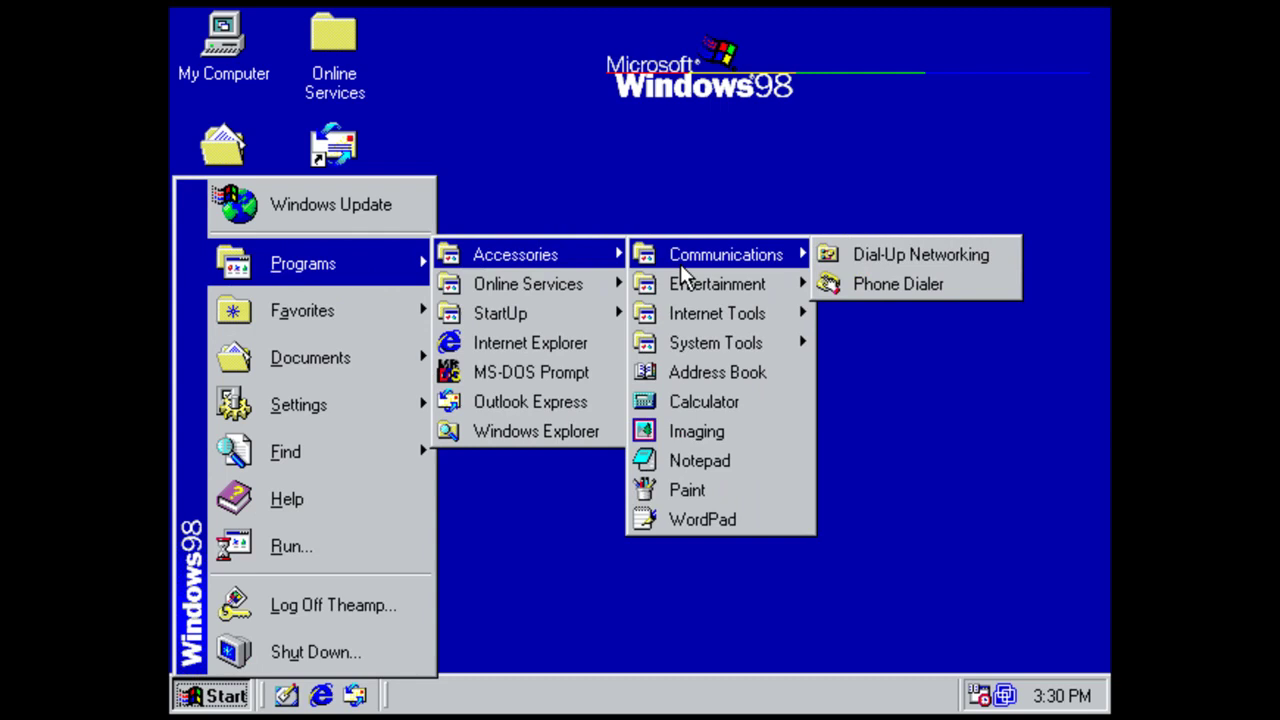
mouse_move(714, 293)
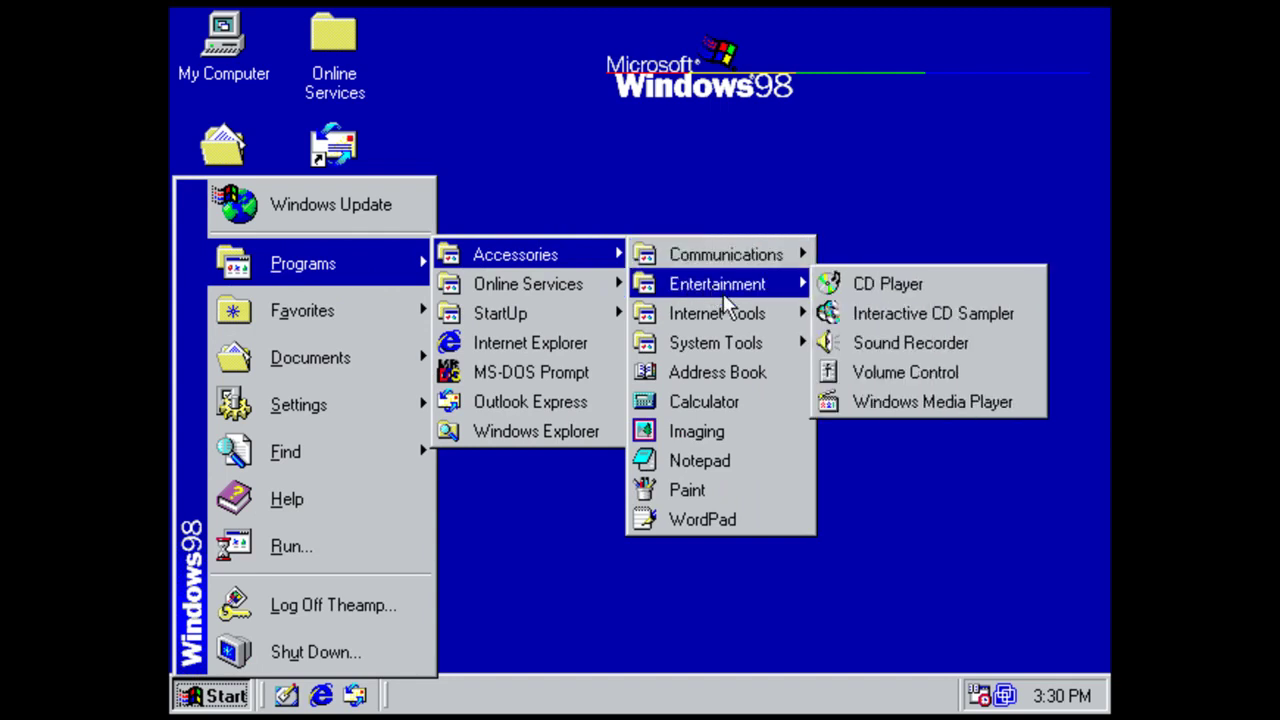
left_click(848, 402)
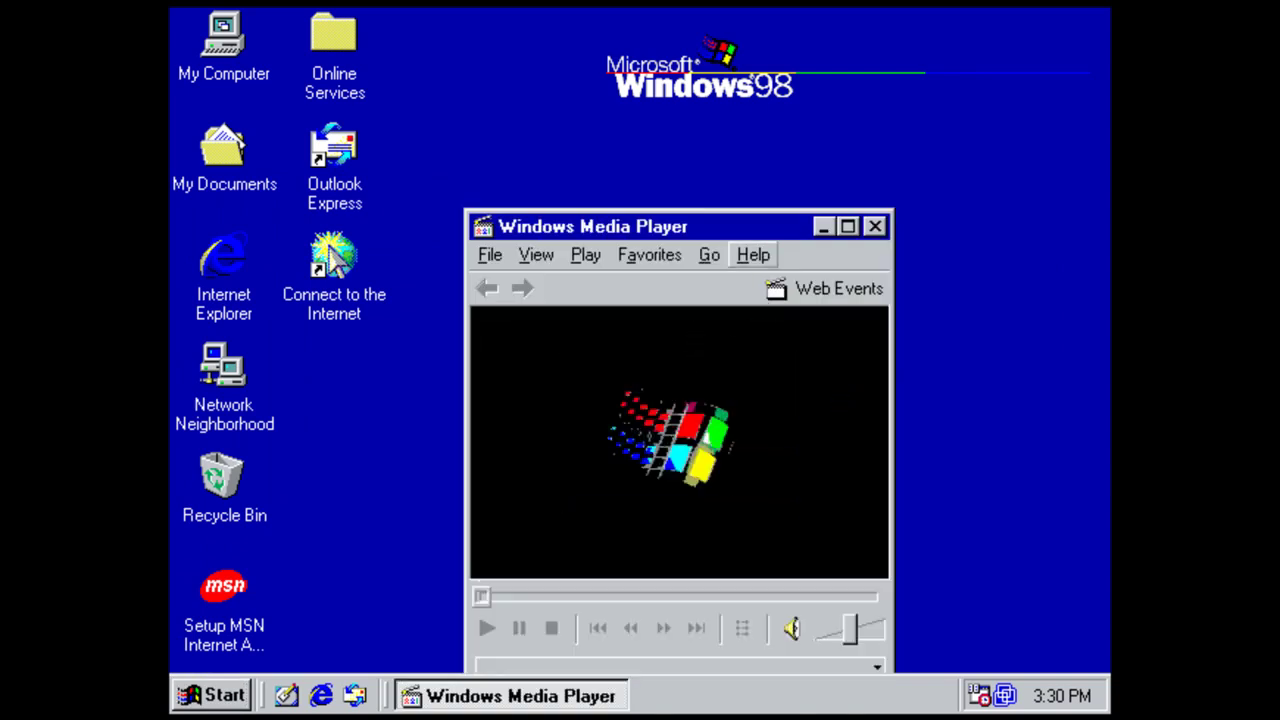
left_click_drag(711, 226, 701, 154)
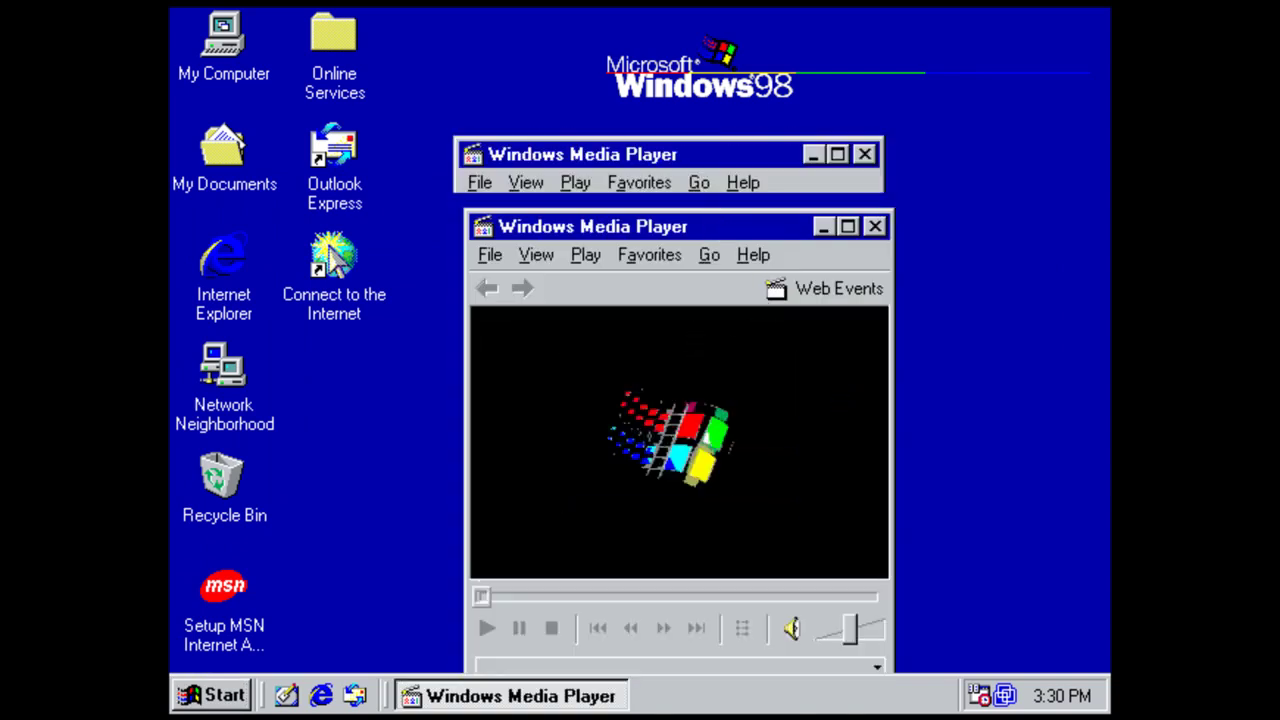
left_click(864, 154)
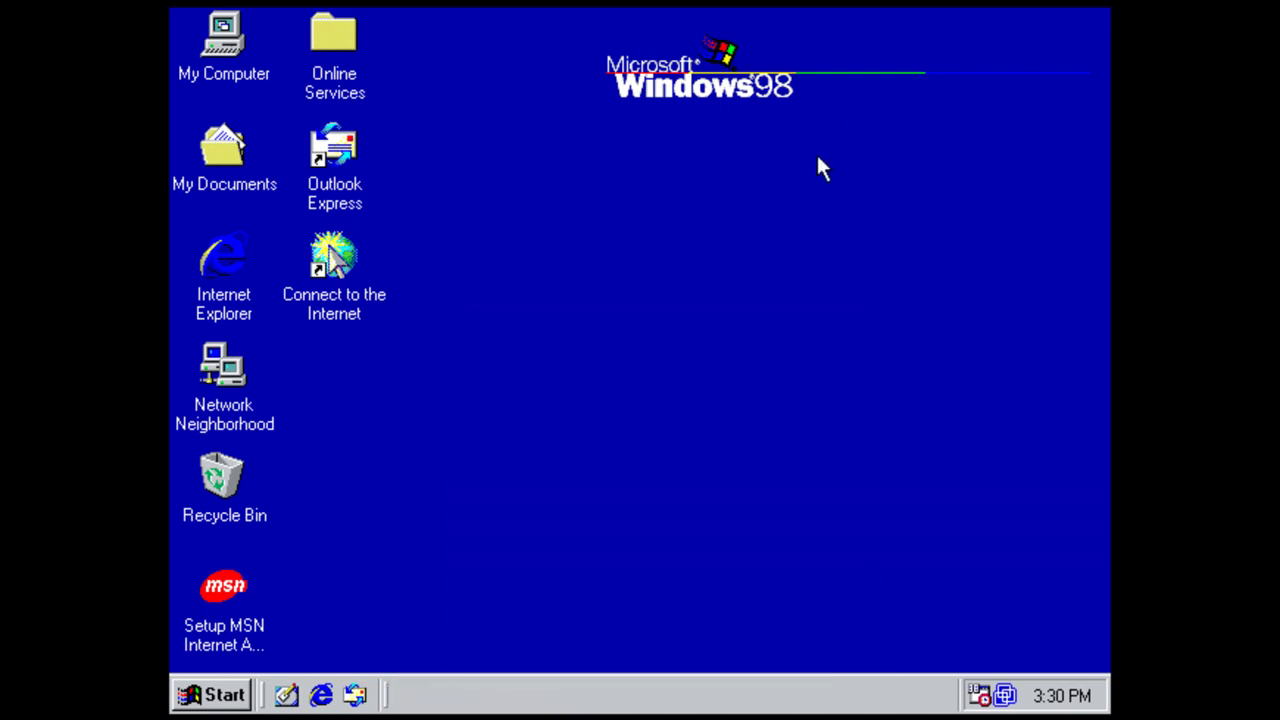
Step: Launch Personal Web Server from Start > Programs > Accessories > Internet Tools
left_click(205, 697)
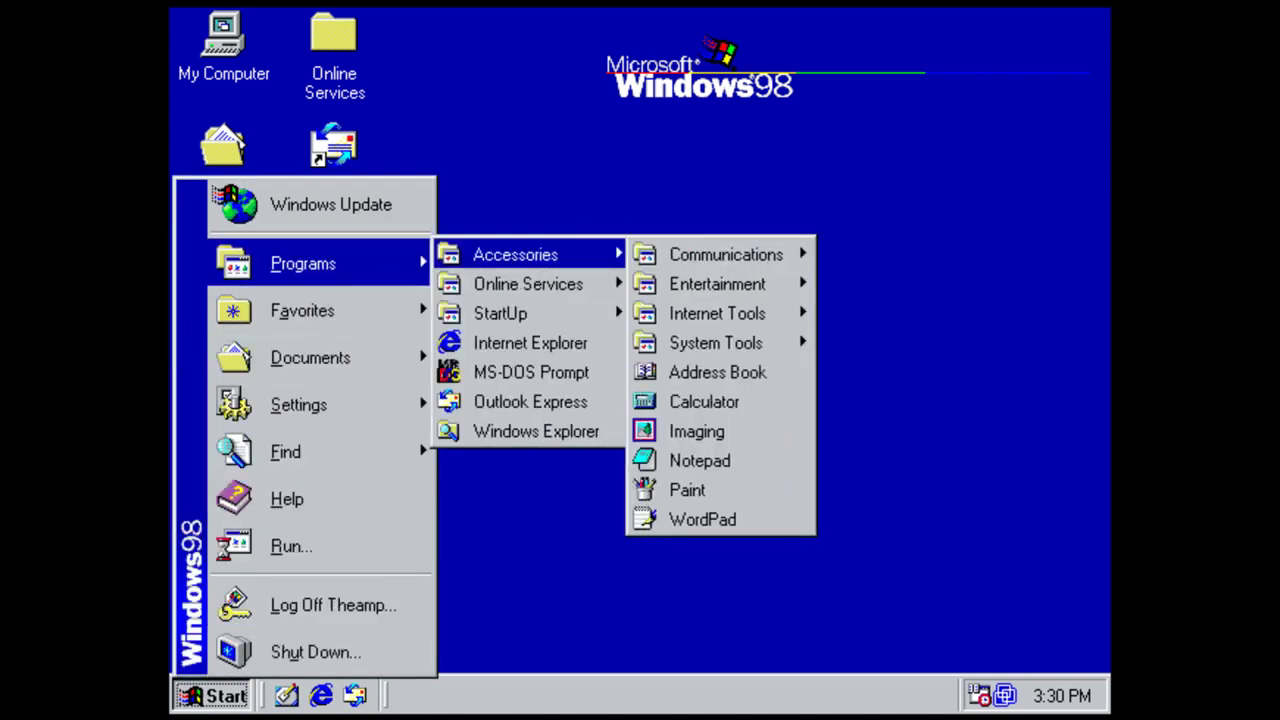
mouse_move(700, 328)
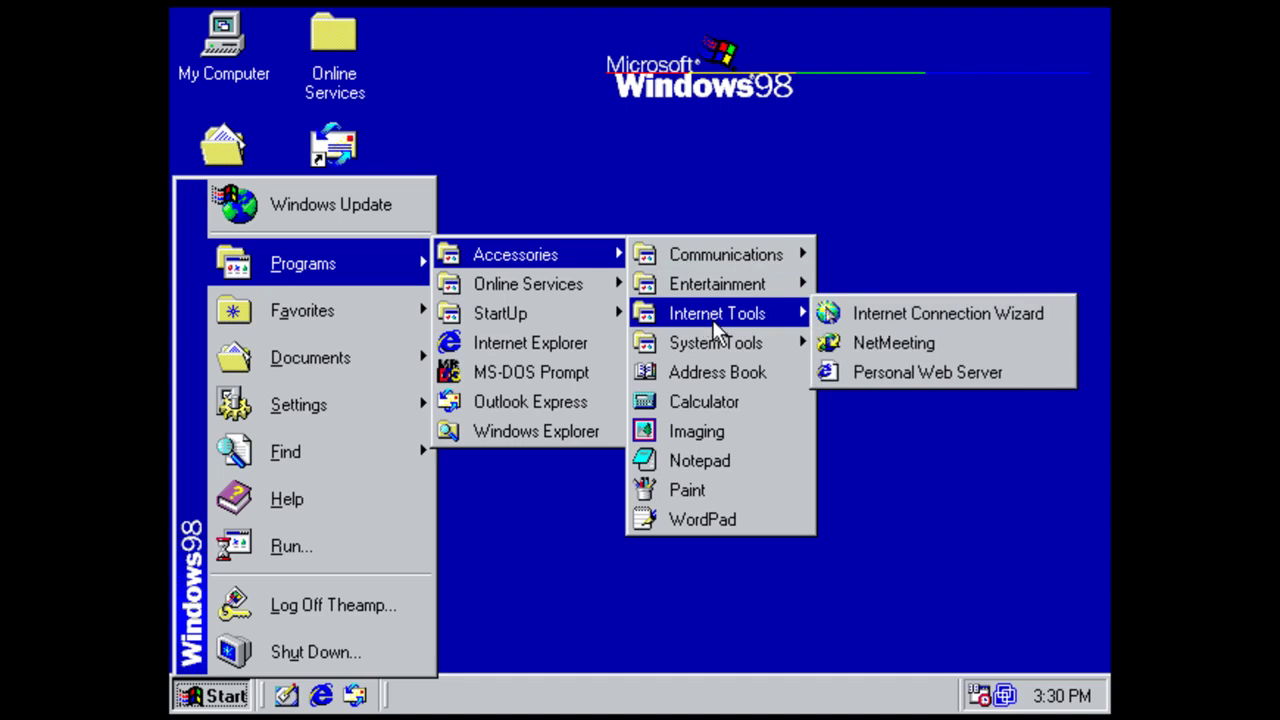
mouse_move(745, 325)
left_click(857, 371)
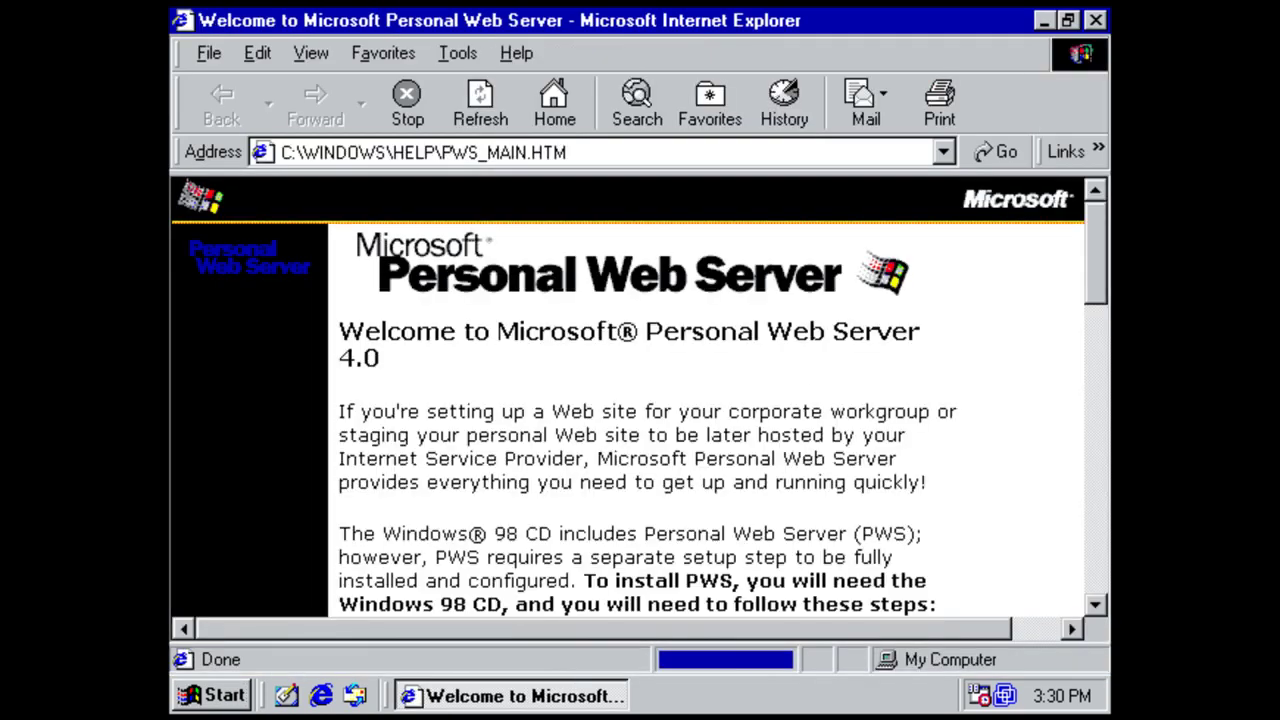
Step: Scroll the PWS_MAIN.HTM welcome page down to its closing copyright line
scroll(638, 388, "down", 3)
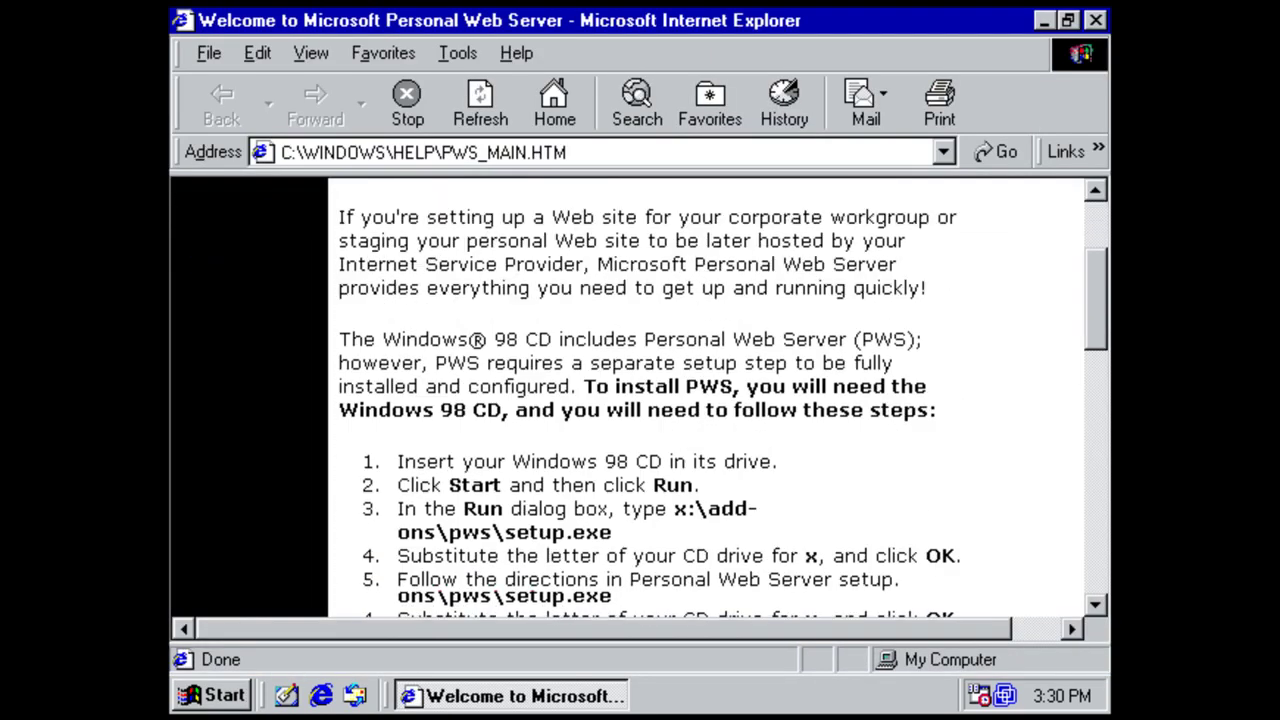
scroll(638, 386, "down", 2)
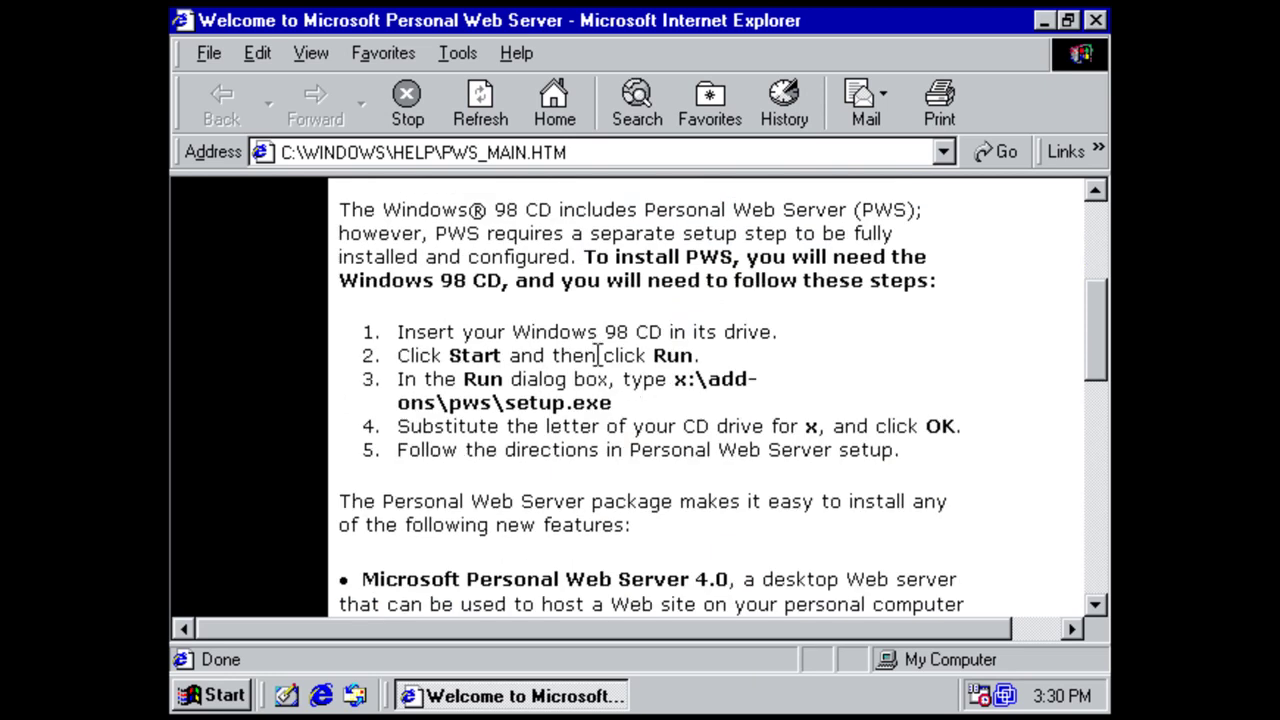
scroll(598, 355, "down", 5)
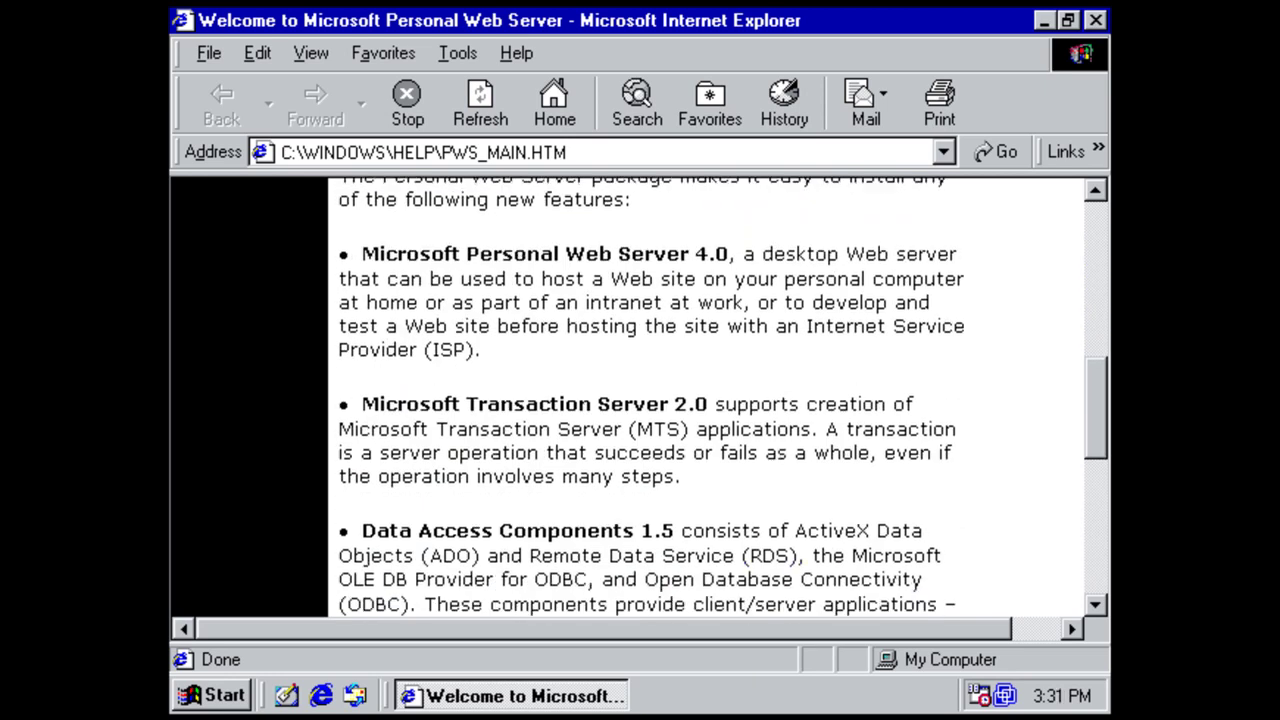
scroll(638, 396, "down", 6)
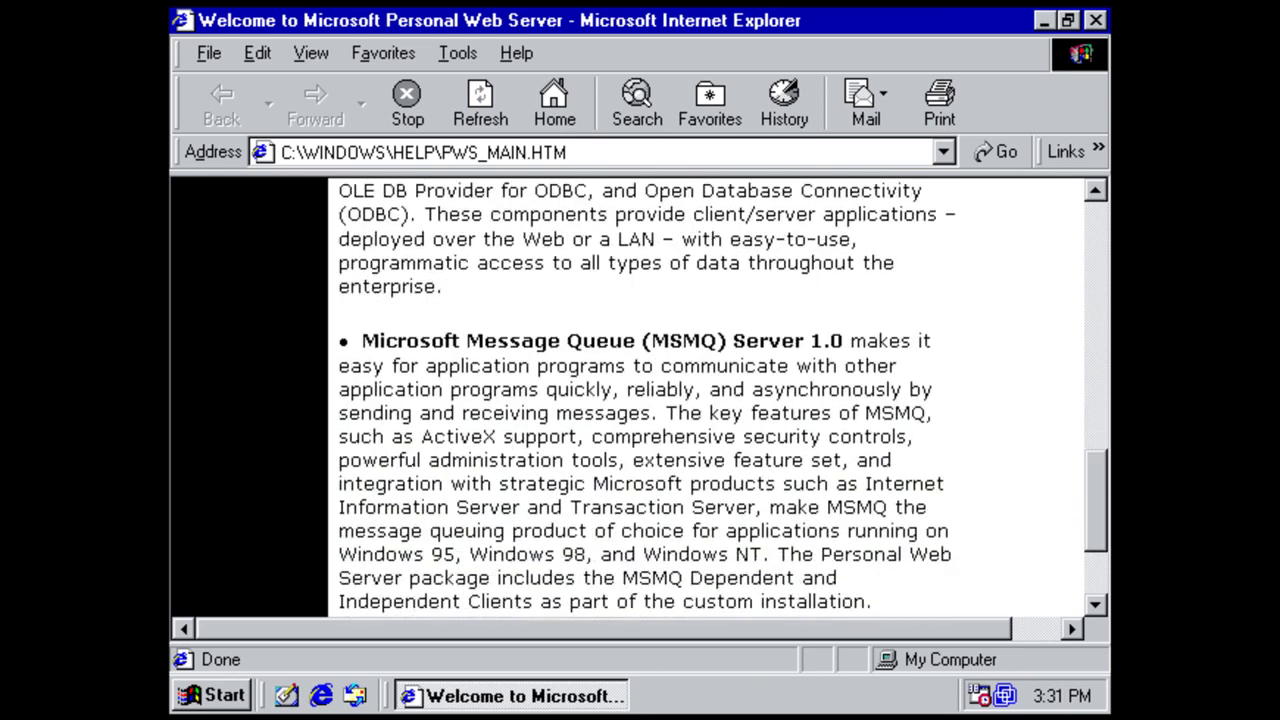
scroll(638, 396, "down", 3)
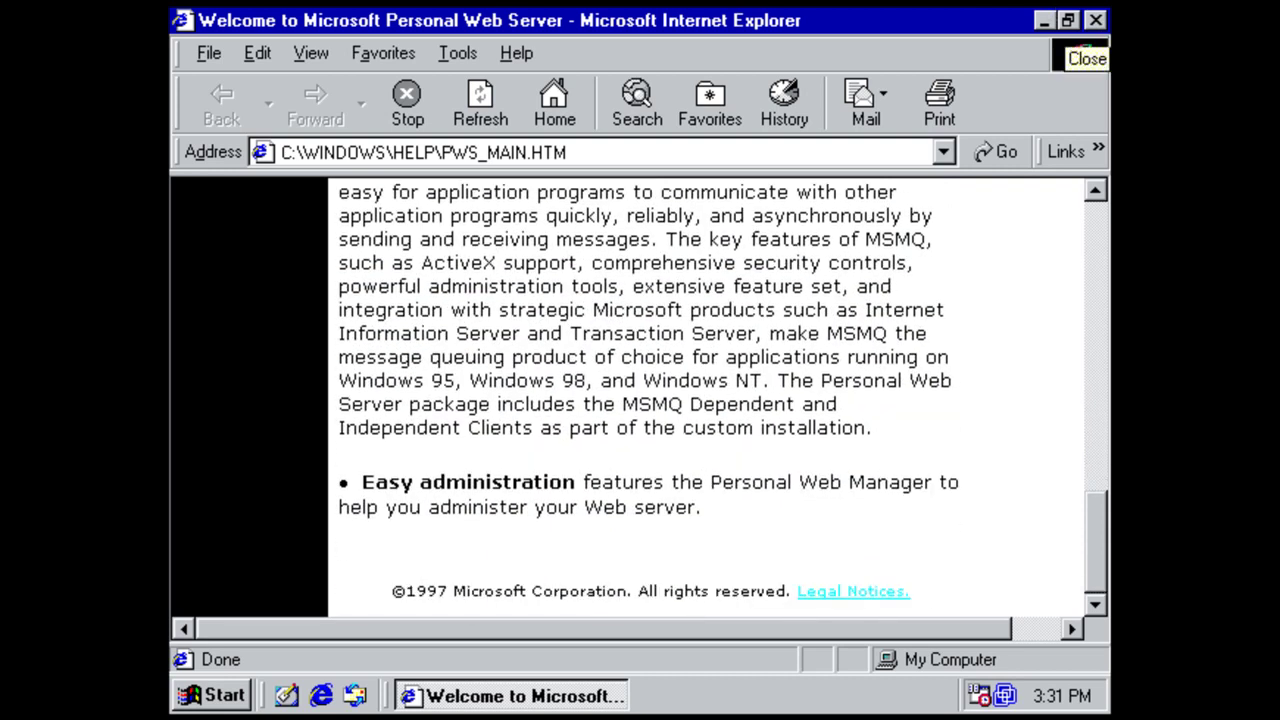
Step: Close the page, reopen Internet Explorer from the desktop, and view About showing version 5.00.2614.3500
left_click(1096, 20)
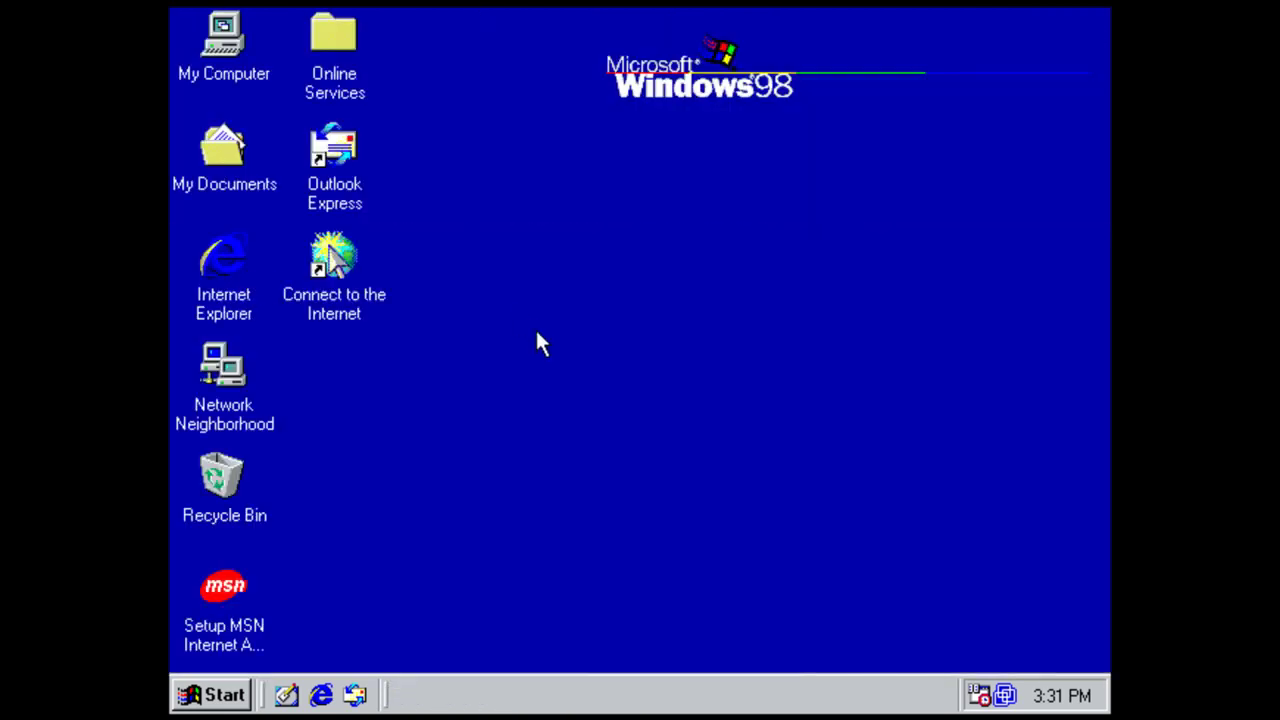
double_click(245, 256)
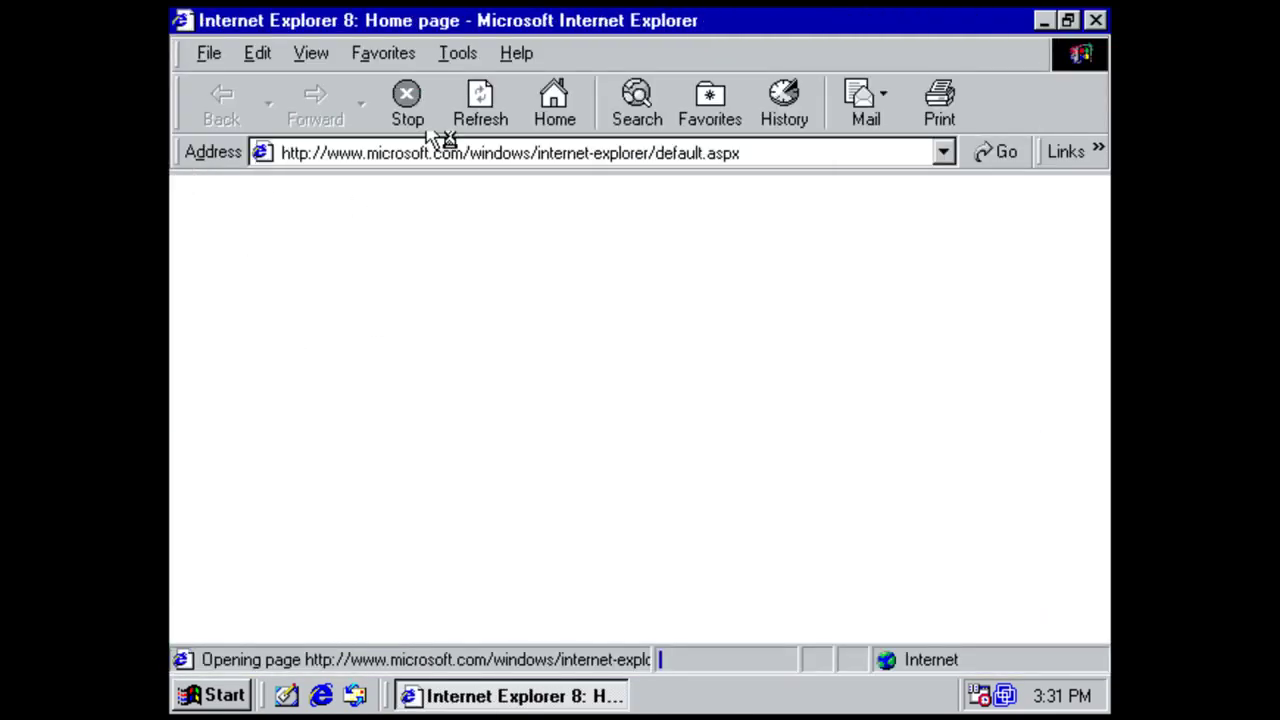
left_click(519, 53)
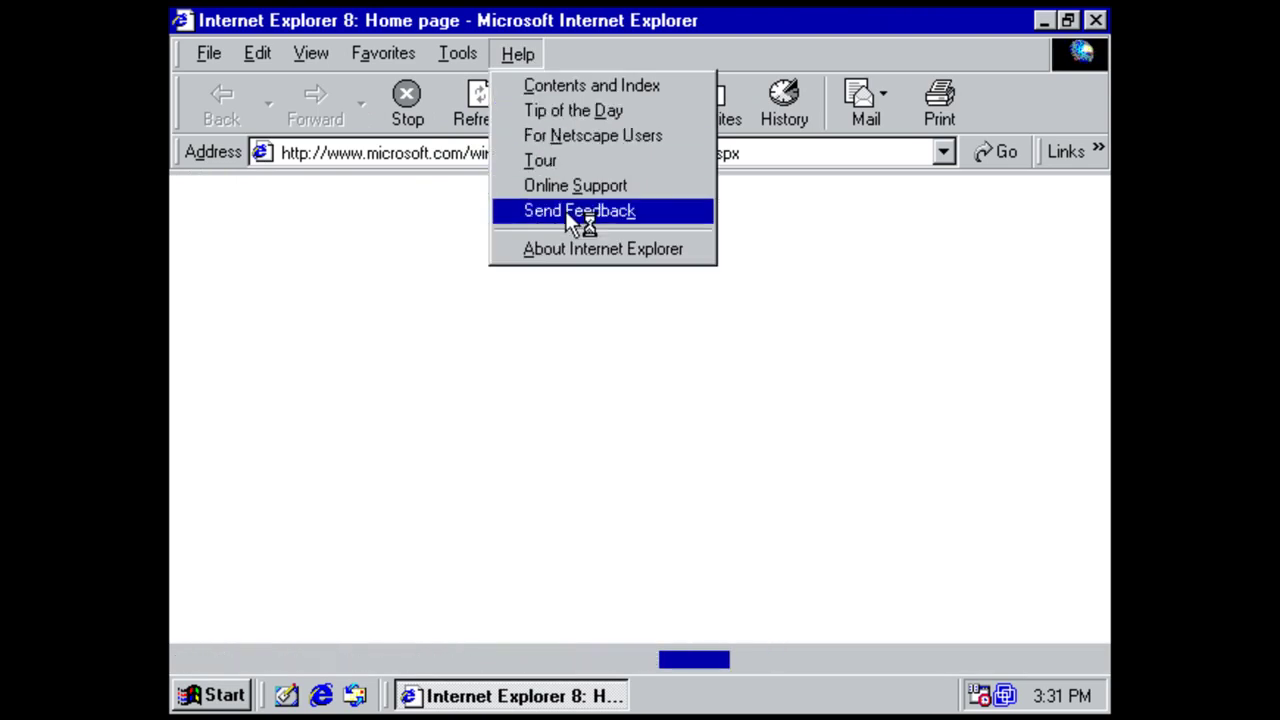
left_click(585, 249)
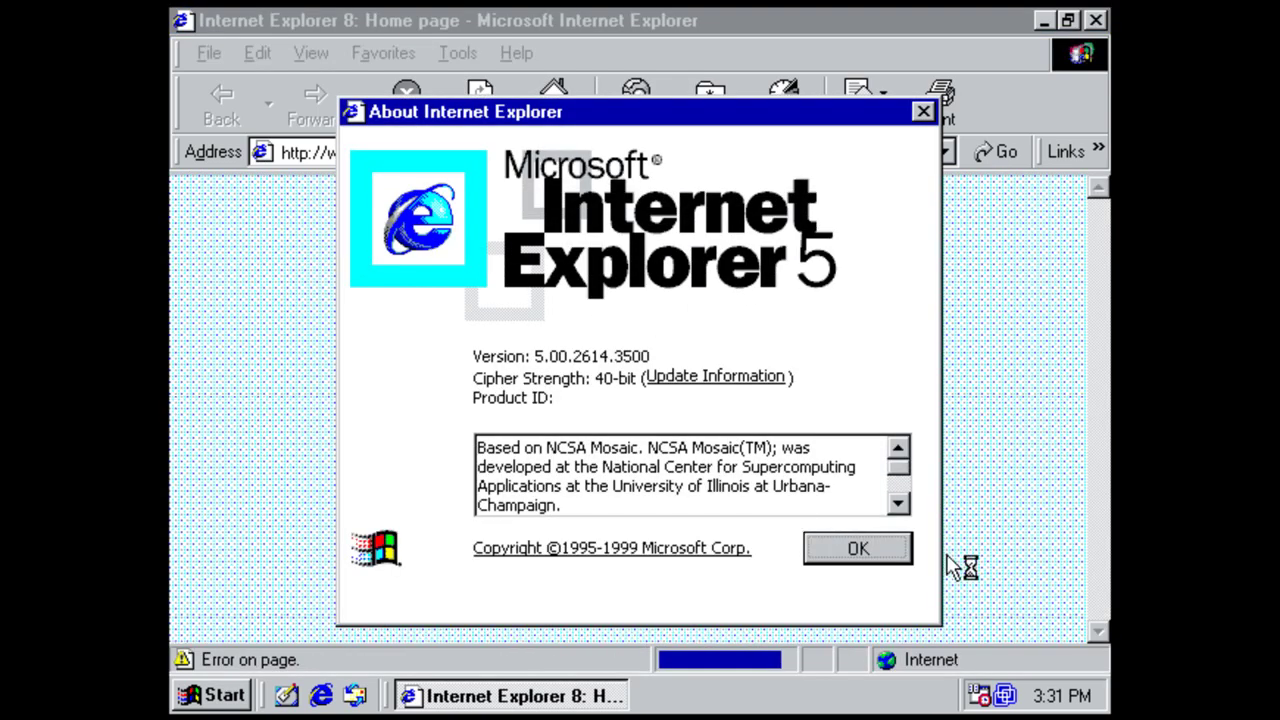
Step: Close About, view the Iexplore invalid page fault details, then dismiss the crash and internal-error messages
left_click(828, 558)
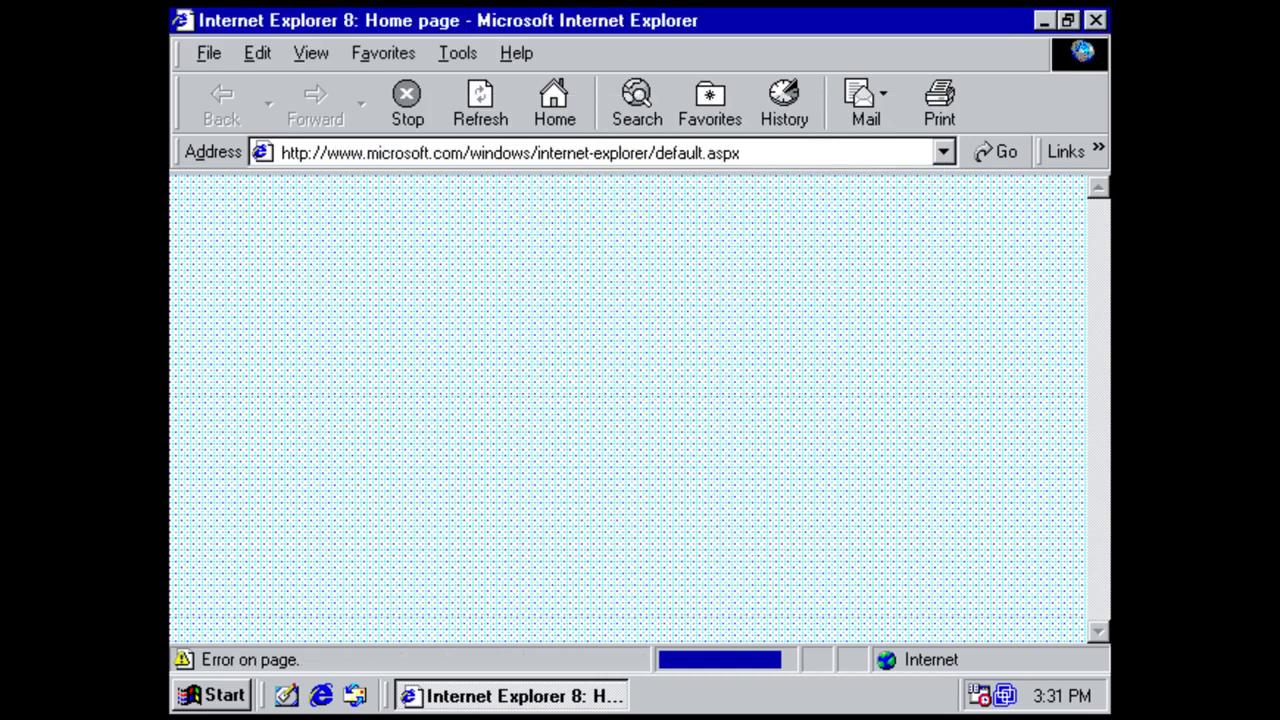
left_click(858, 397)
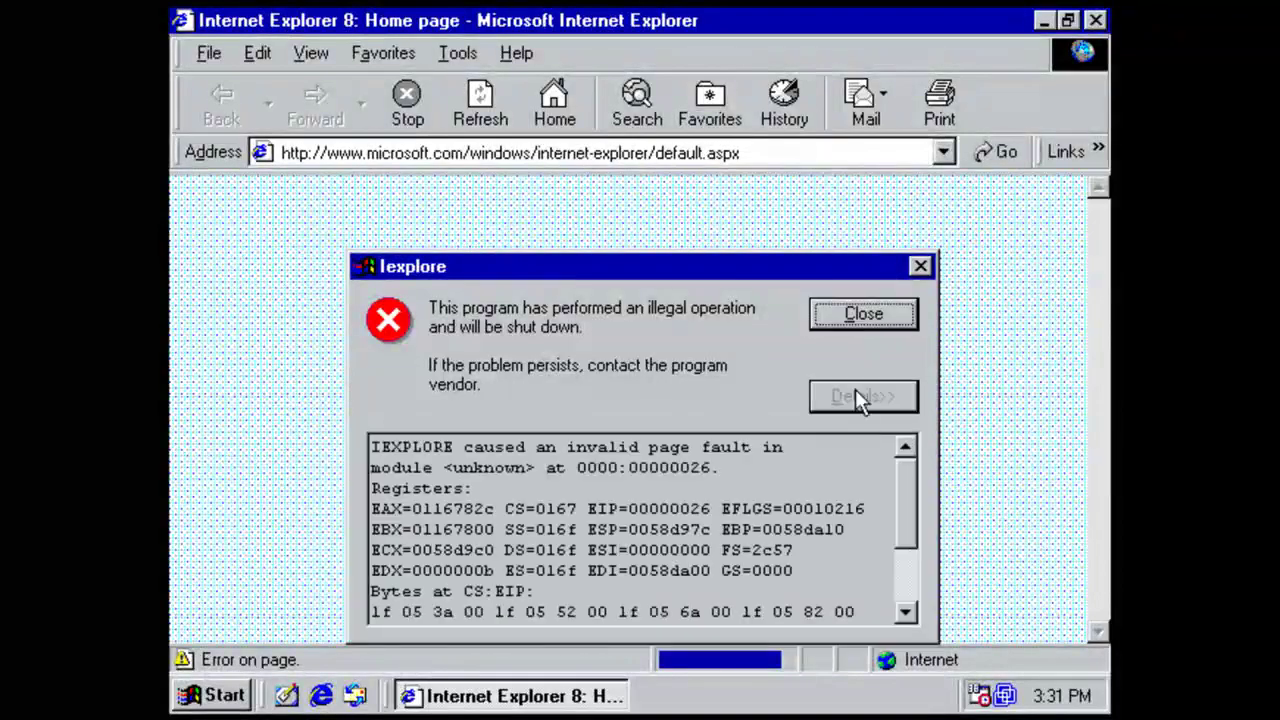
left_click(837, 490)
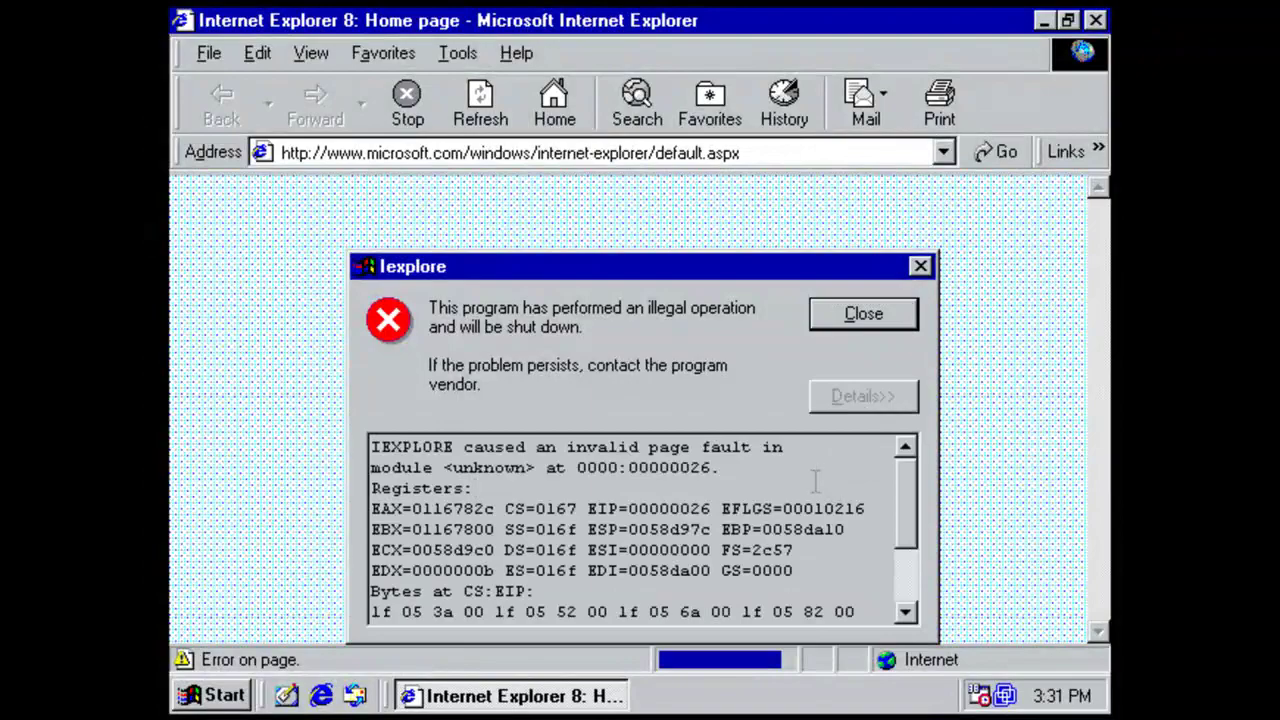
left_click(865, 322)
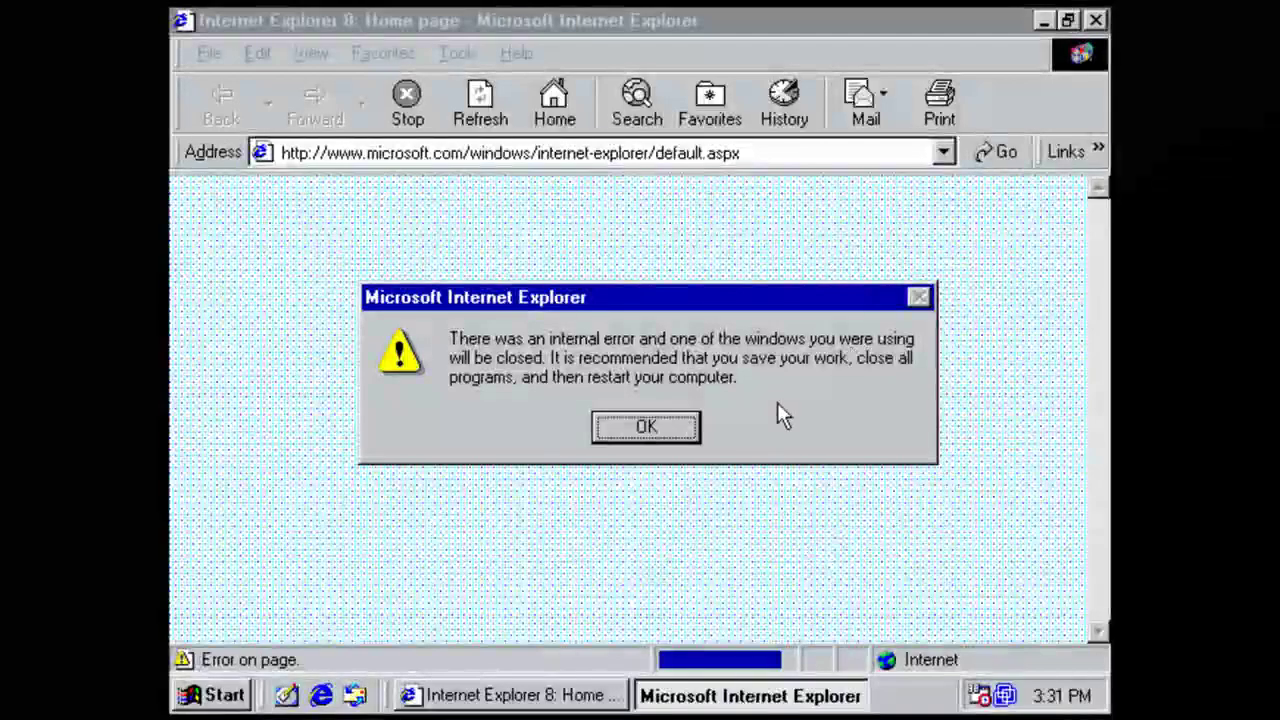
left_click(668, 440)
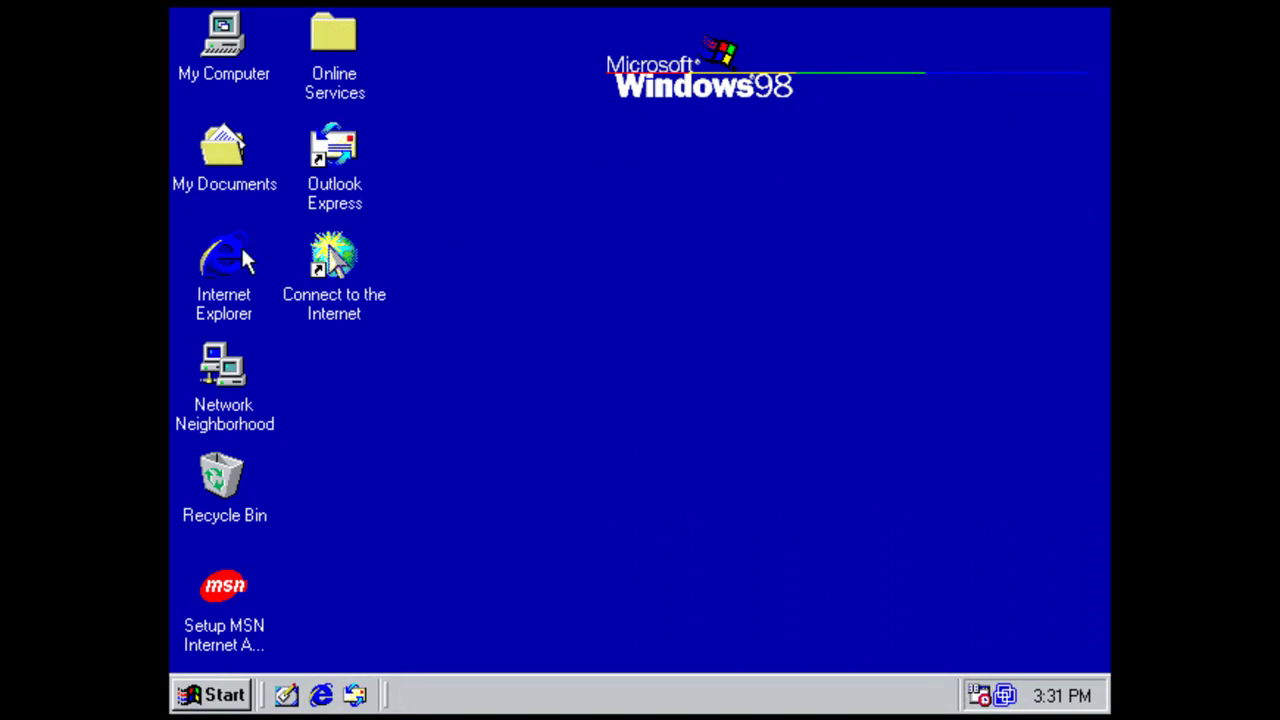
right_click(483, 706)
left_click(447, 604)
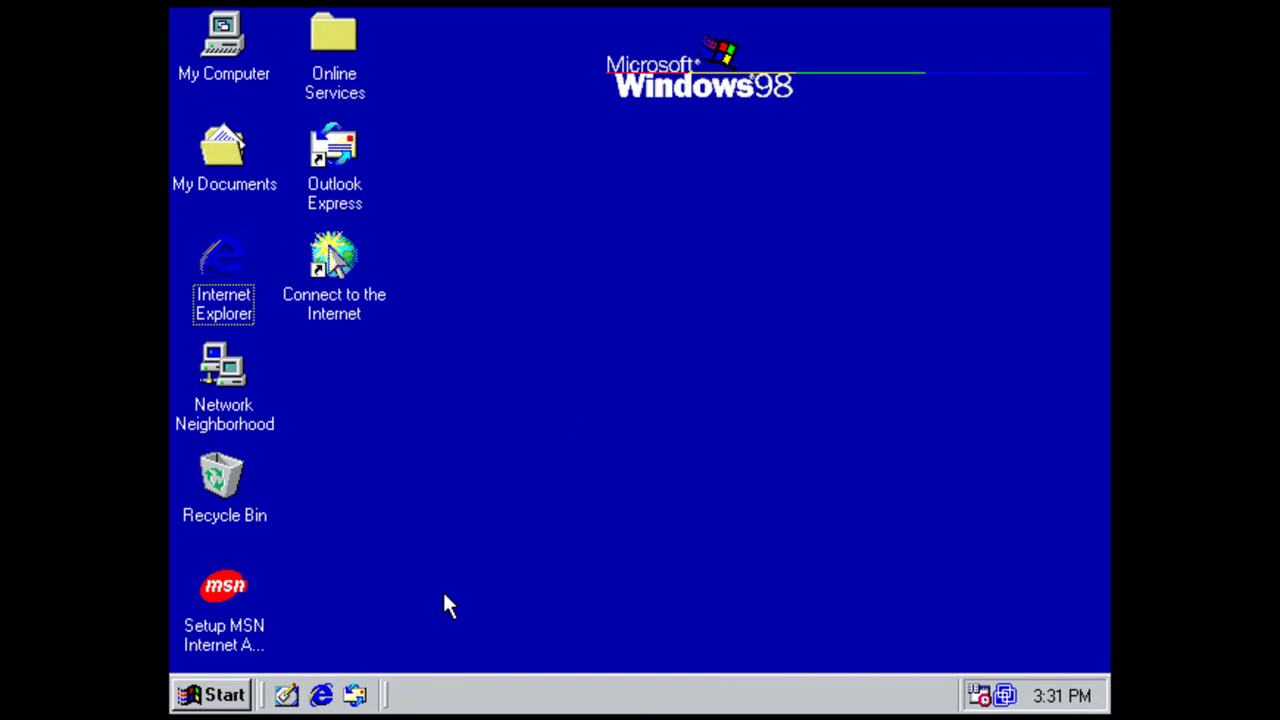